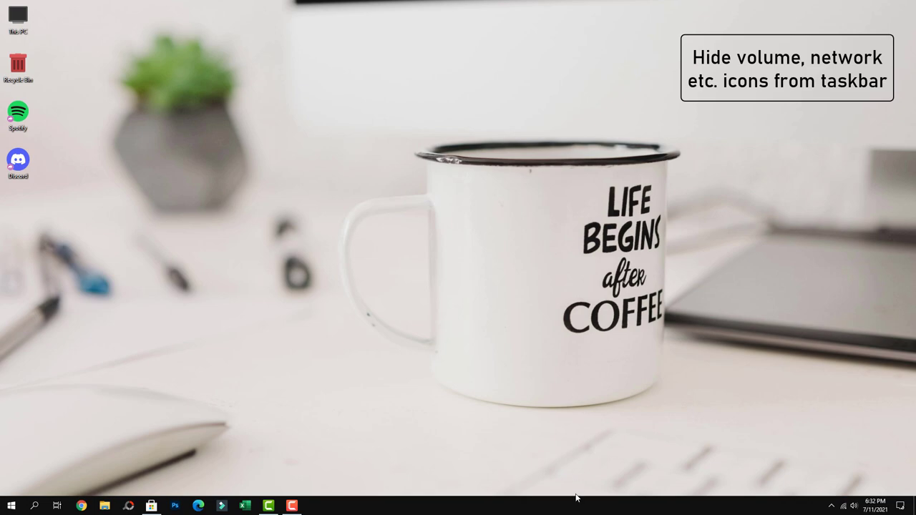
Hide the Network and Volume icons from the taskbar's notification area in the taskbar settings.
right_click(603, 507)
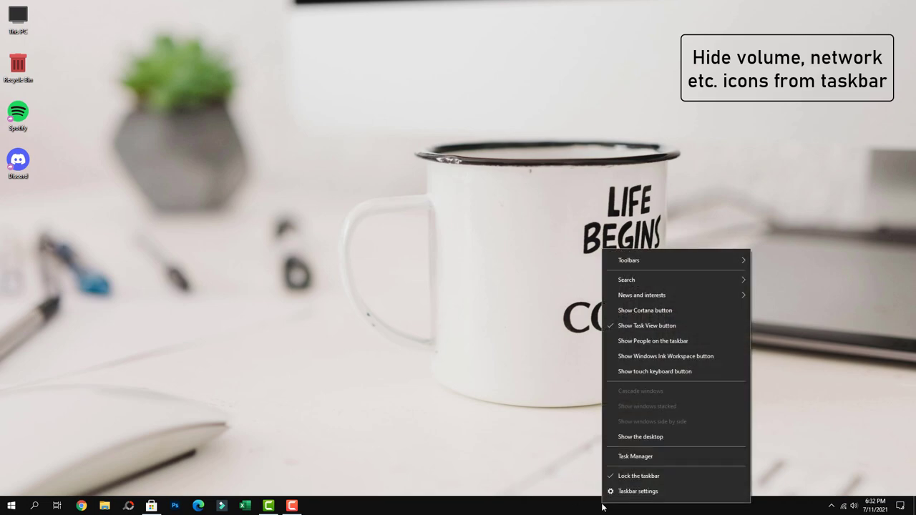
click(677, 492)
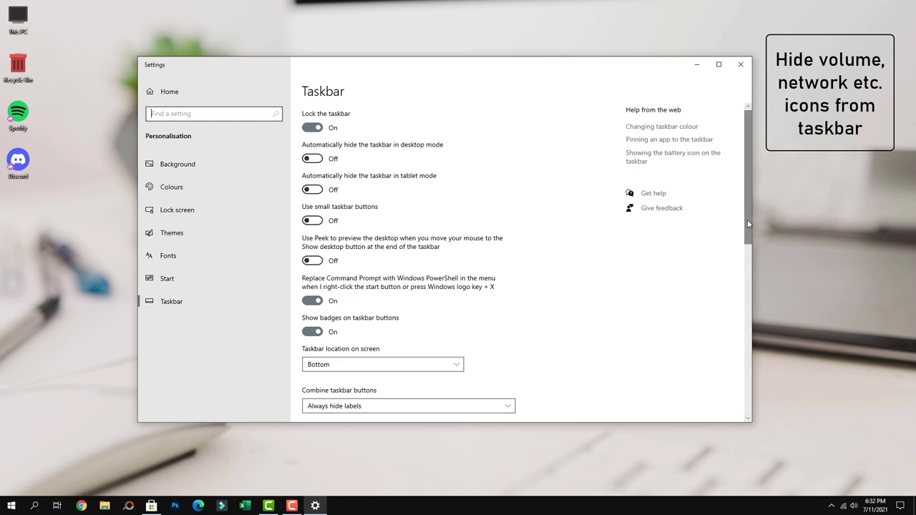
drag(747, 219, 760, 312)
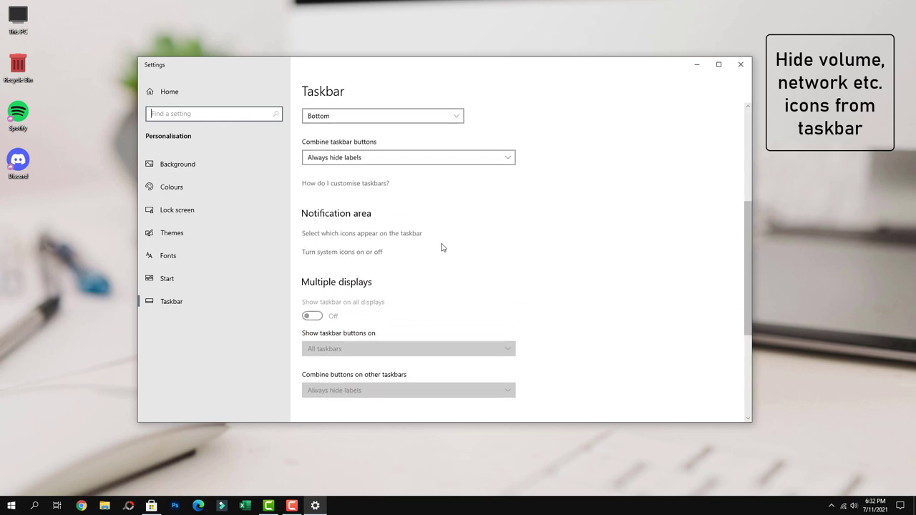
click(399, 234)
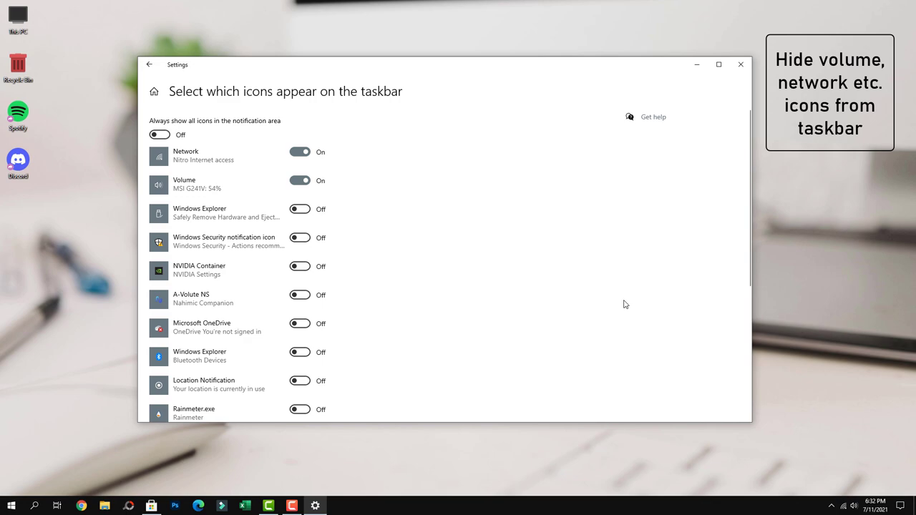
click(299, 152)
click(299, 181)
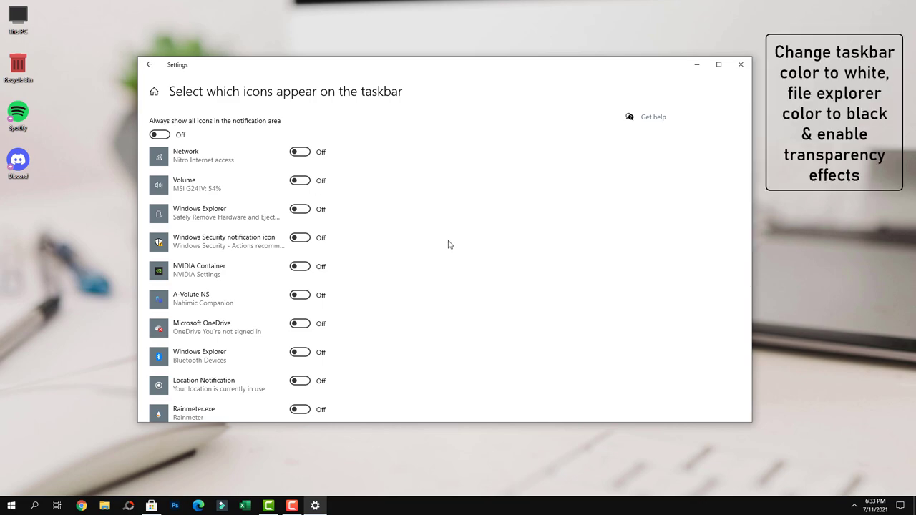
In the personalisation colour settings, set the default Windows mode to Light and the default app mode to Dark.
click(148, 65)
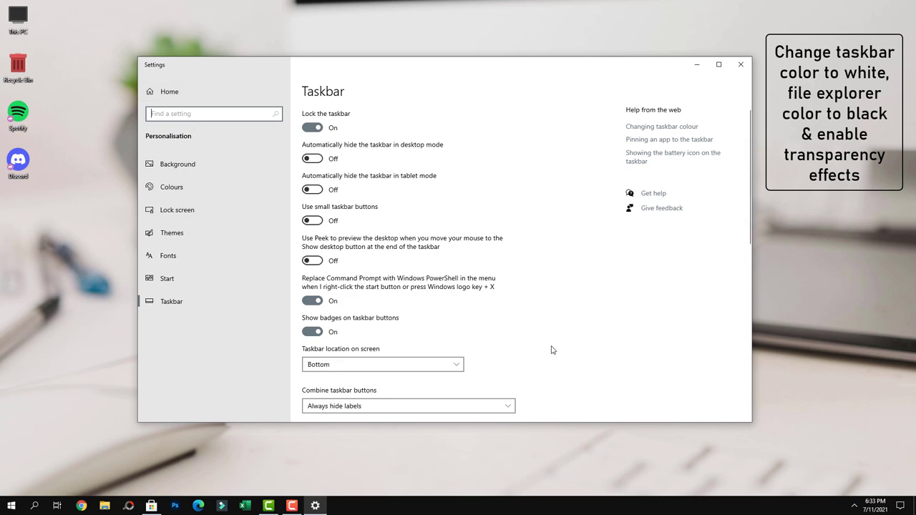
click(182, 189)
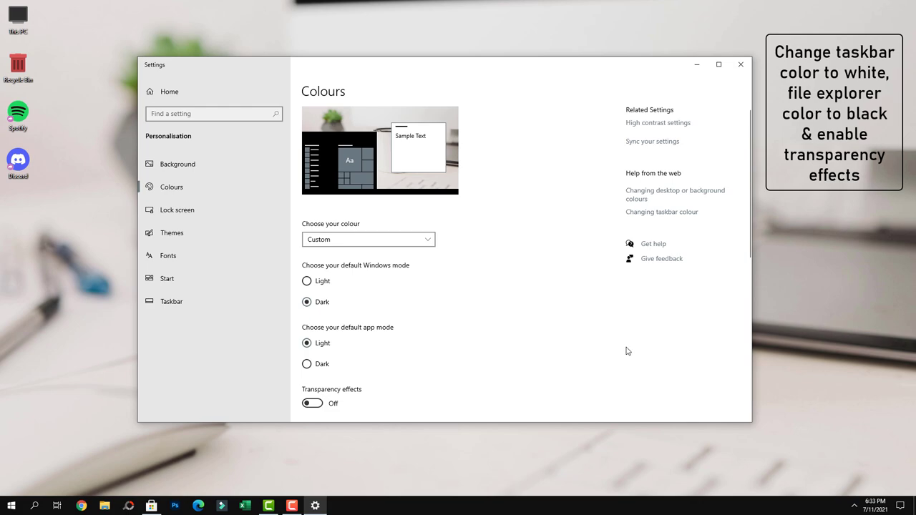
click(307, 282)
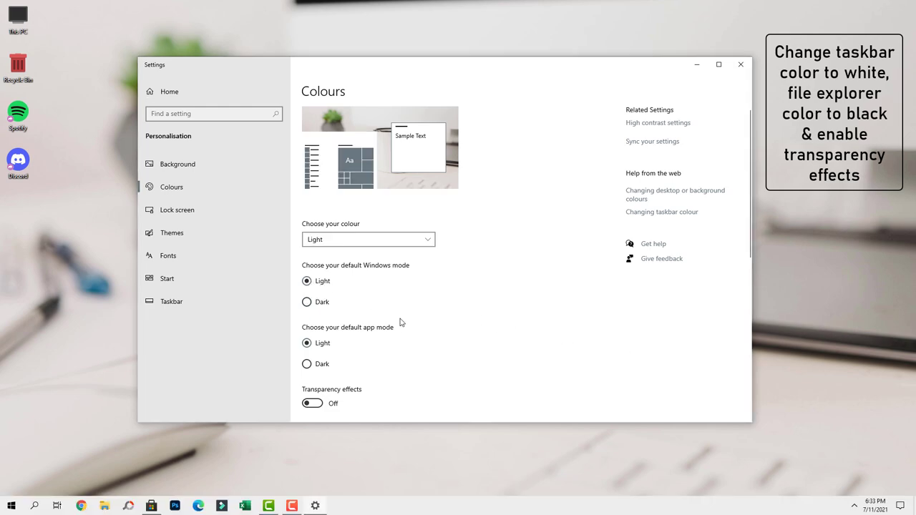
click(307, 364)
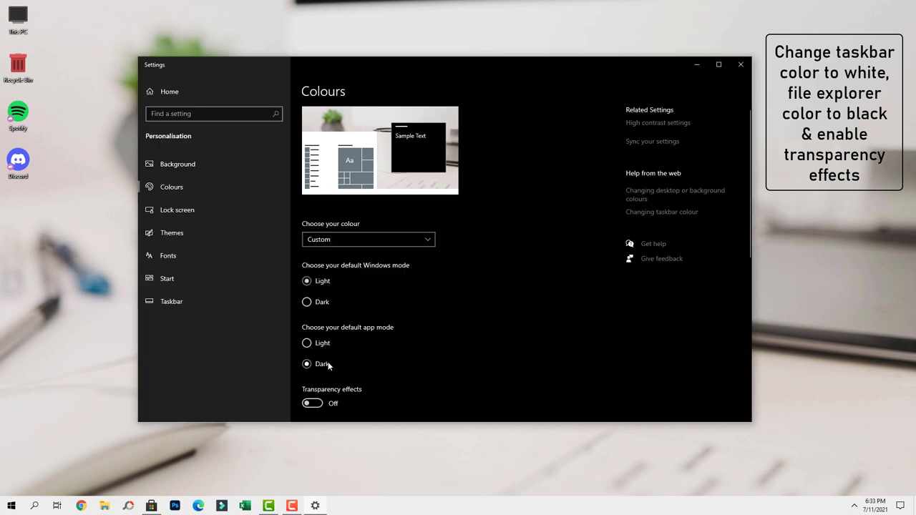
Turn on transparency effects, set the accent colour to Steel Blue and close the settings.
scroll(535, 365, down, 3)
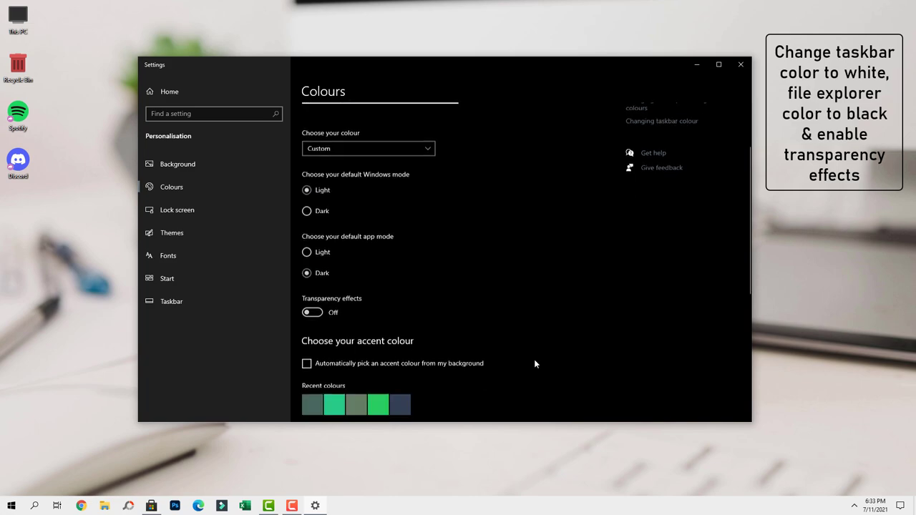
scroll(534, 363, down, 5)
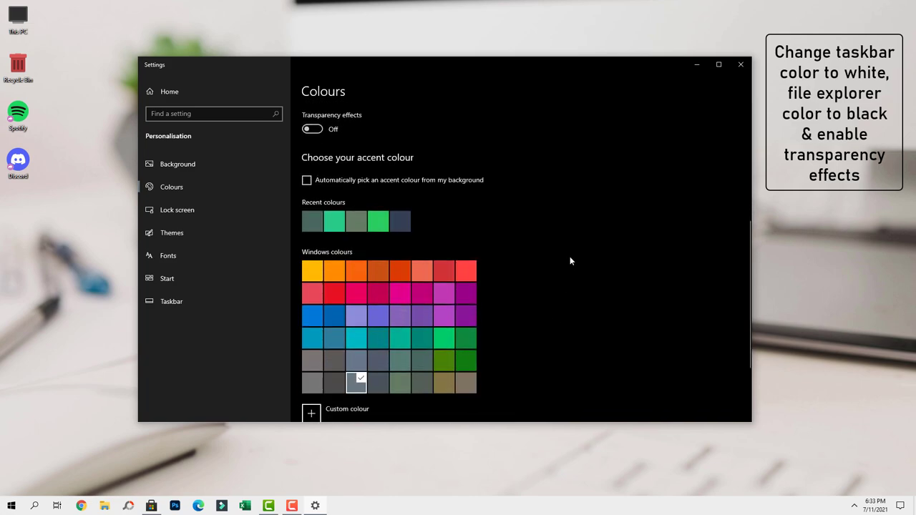
click(317, 129)
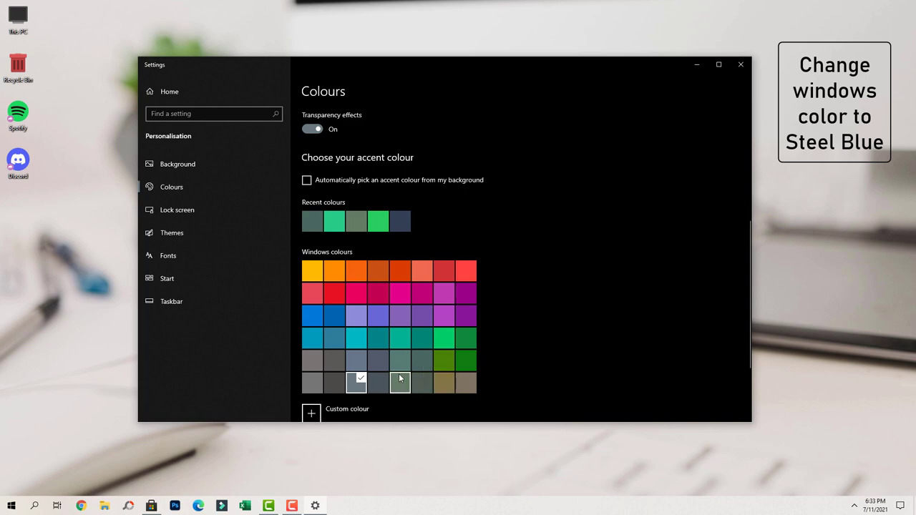
click(356, 361)
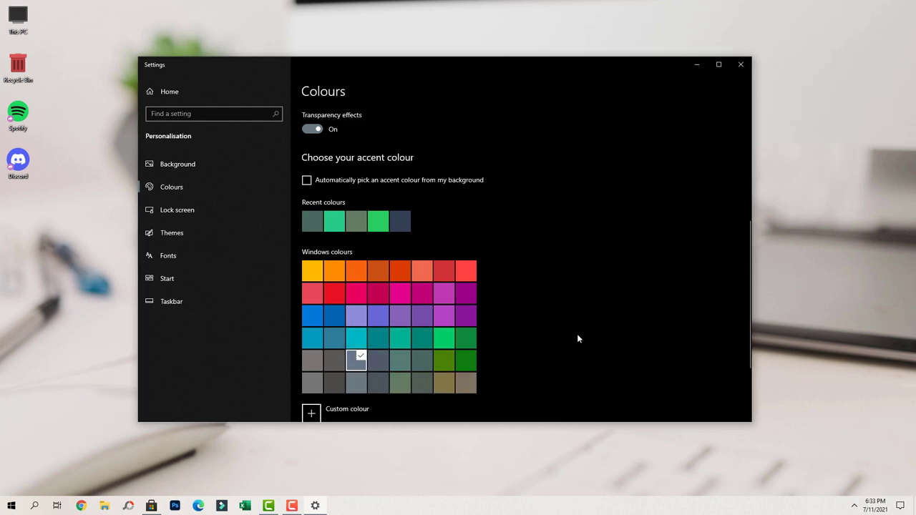
click(741, 66)
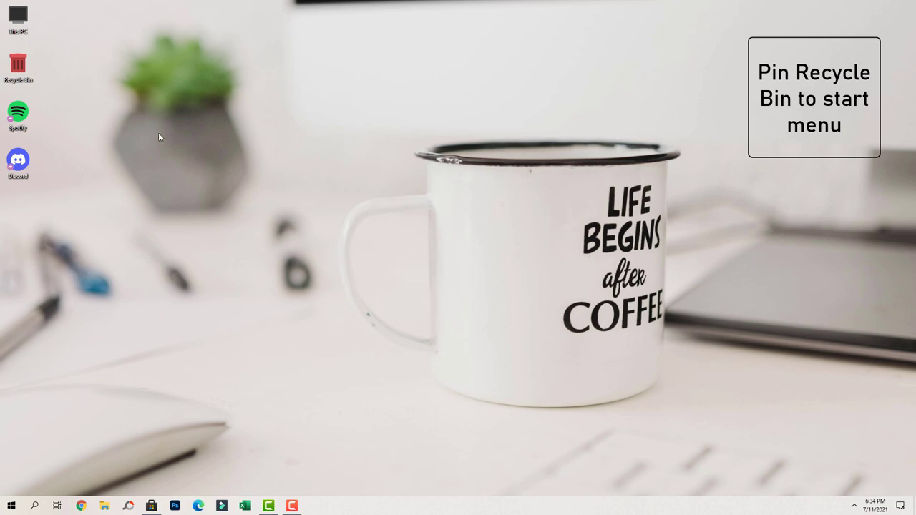
Pin the Recycle Bin to Start, and pin the Spotify and Discord desktop shortcuts to the taskbar.
right_click(21, 64)
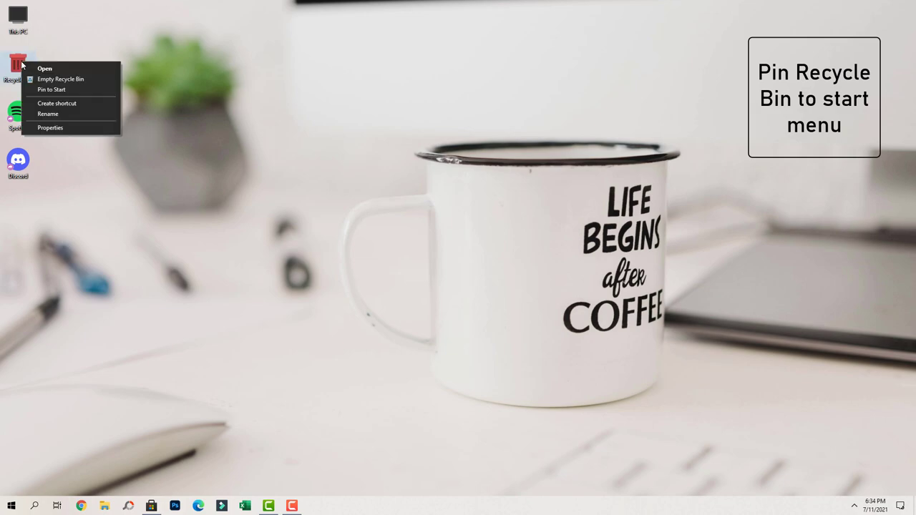
click(94, 90)
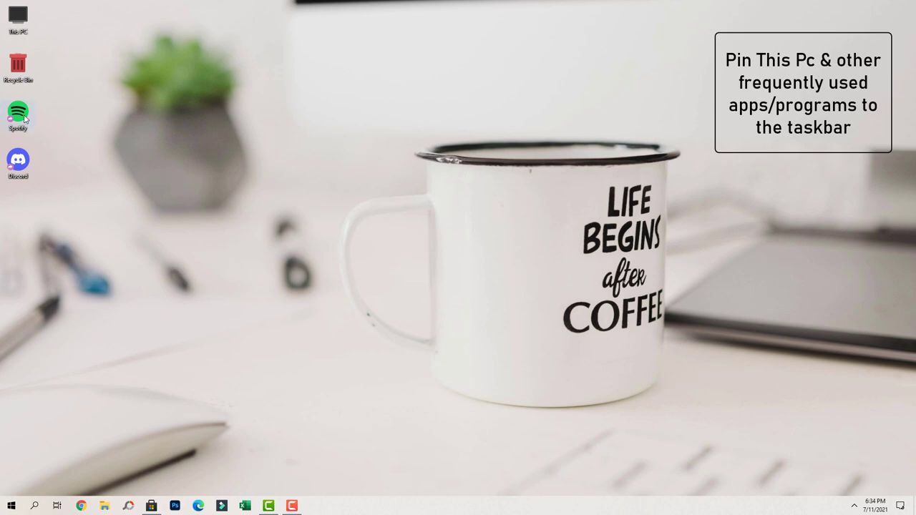
drag(25, 120, 323, 510)
drag(27, 161, 346, 501)
Search Windows for "word" and pin Word 2016 to the taskbar.
click(34, 506)
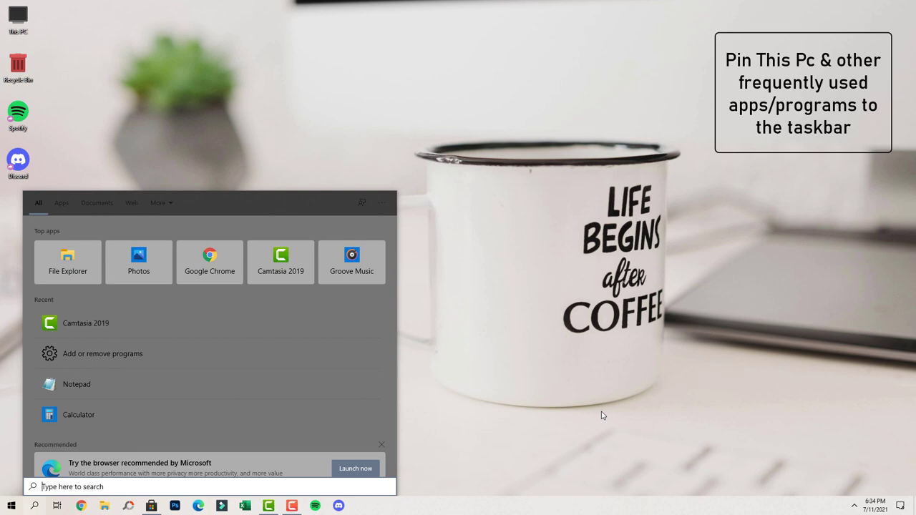
text(word)
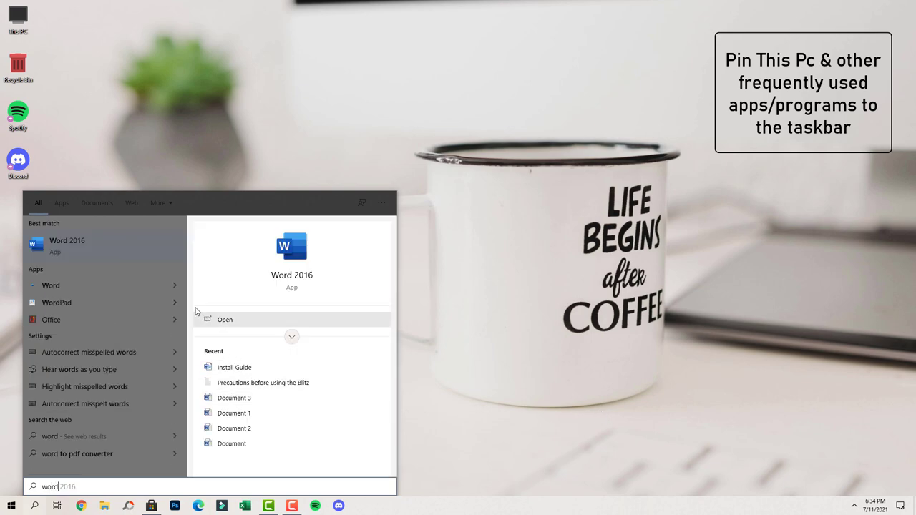
right_click(93, 244)
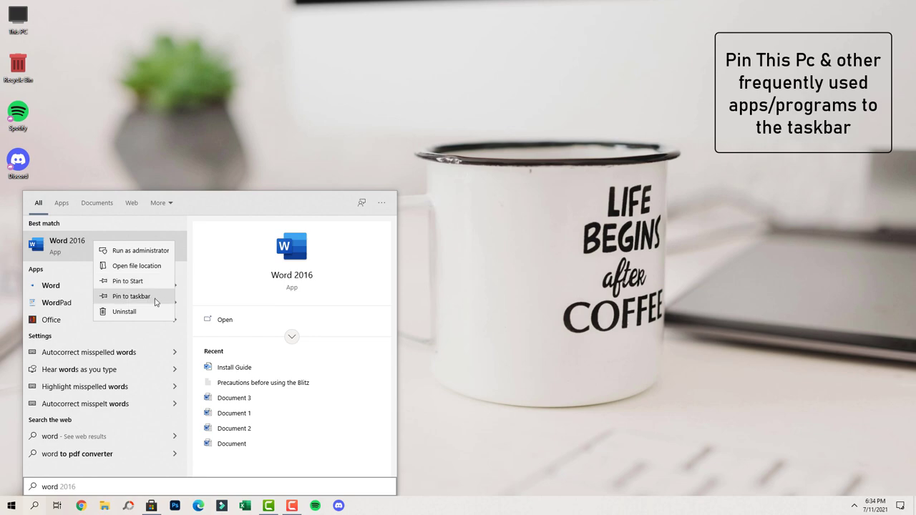
click(131, 297)
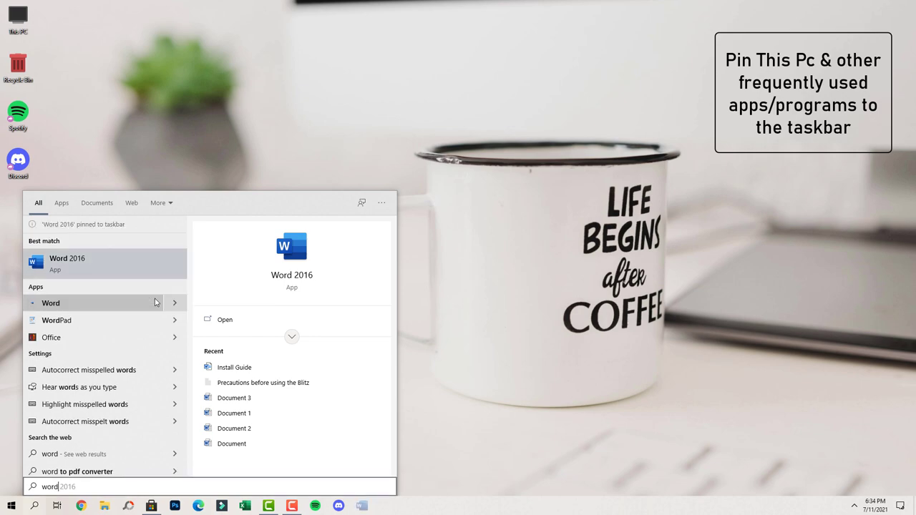
click(541, 396)
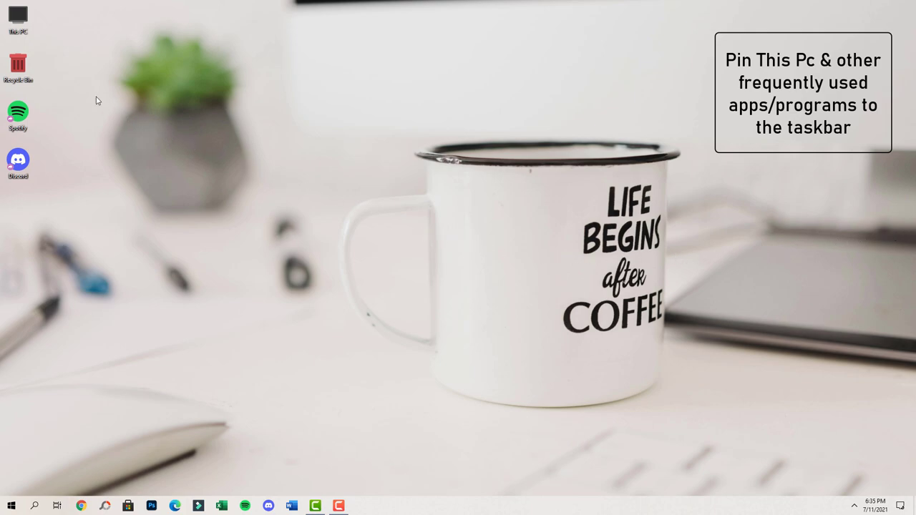
Pin This PC to File Explorer on the taskbar and check its list of pinned items.
drag(18, 17, 103, 504)
right_click(105, 506)
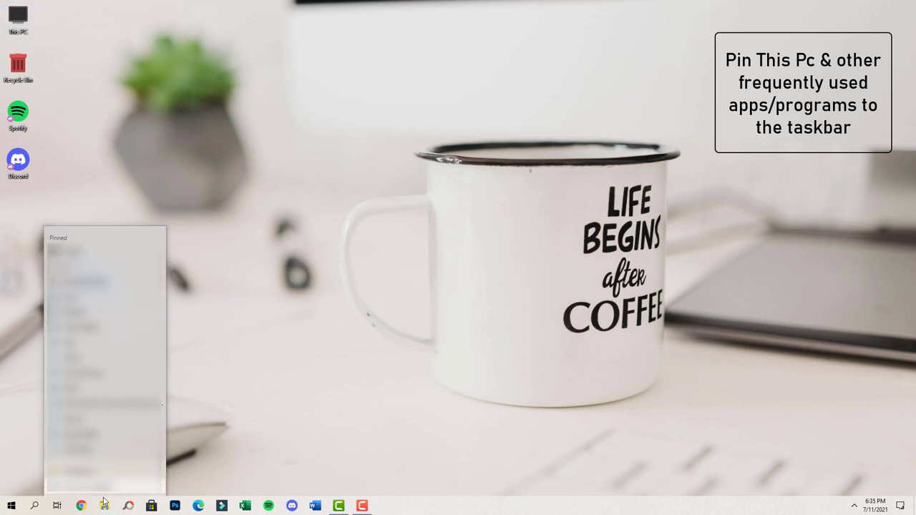
click(324, 442)
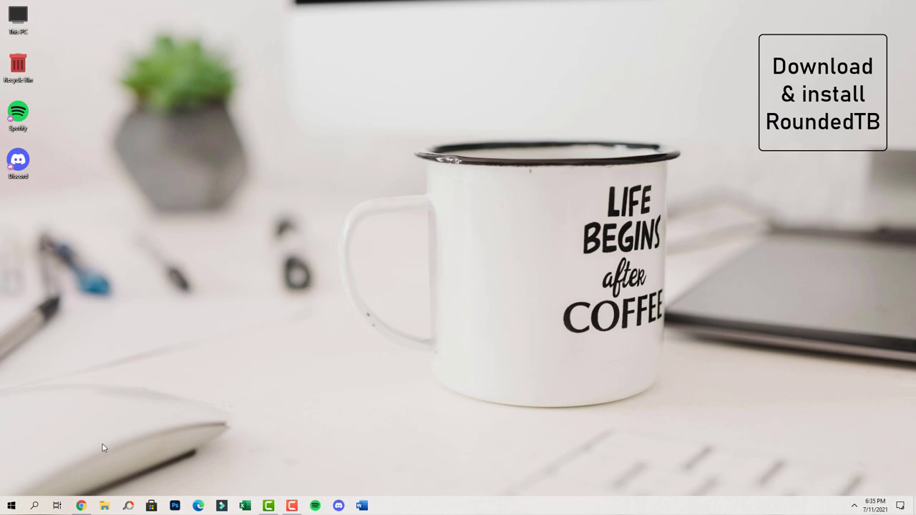
Switch to Chrome and download RoundedTB.zip from the latest release on the RoundedTB GitHub page.
click(81, 506)
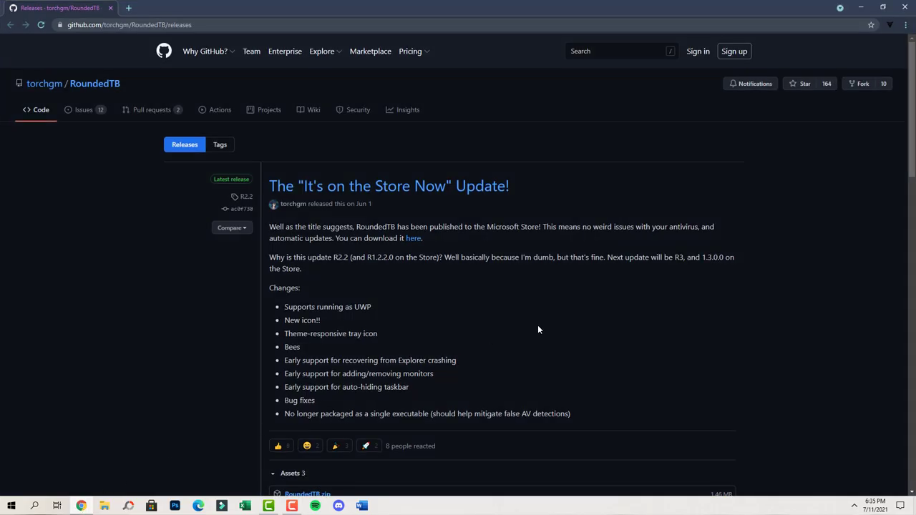
scroll(586, 316, down, 3)
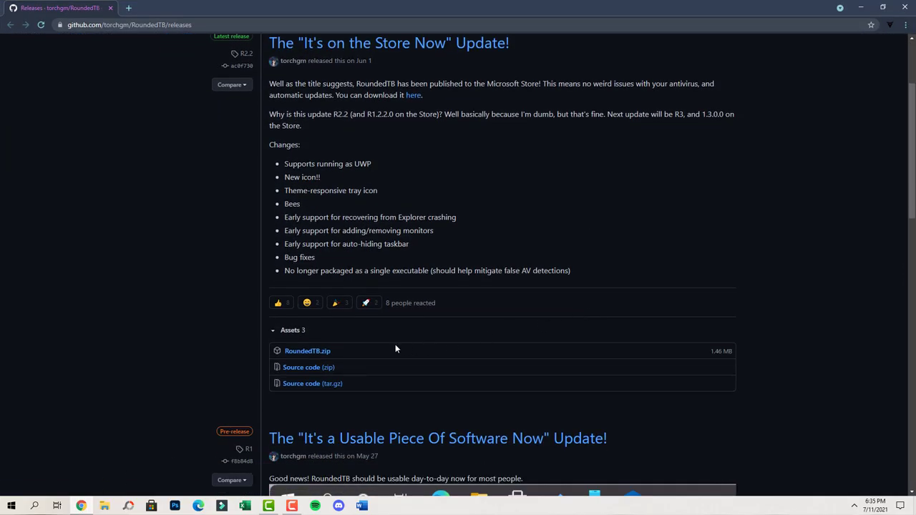
click(318, 352)
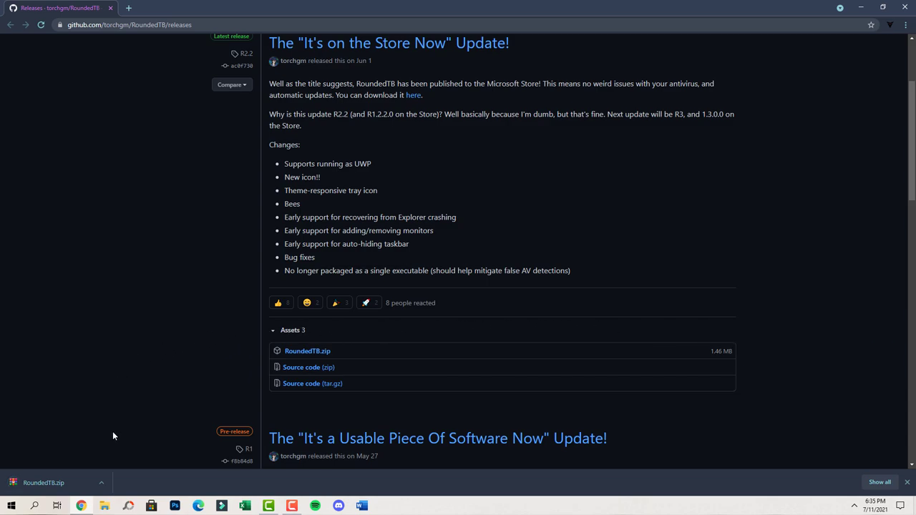
Show the downloaded RoundedTB.zip in its folder, with the browser minimised and the folder window maximised.
click(100, 484)
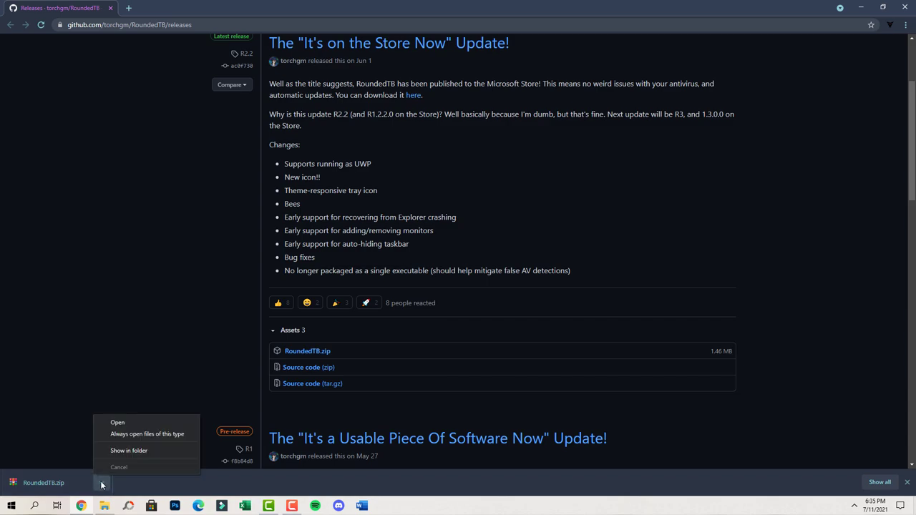
click(157, 451)
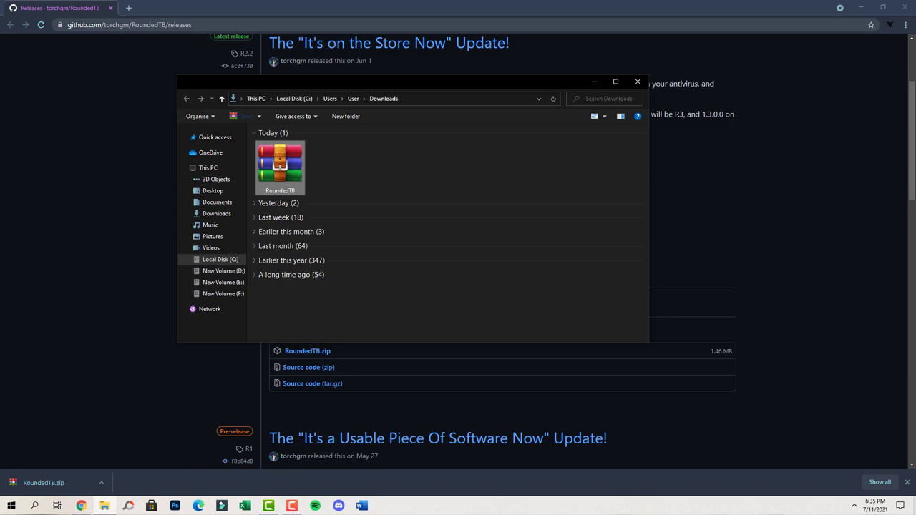
click(861, 7)
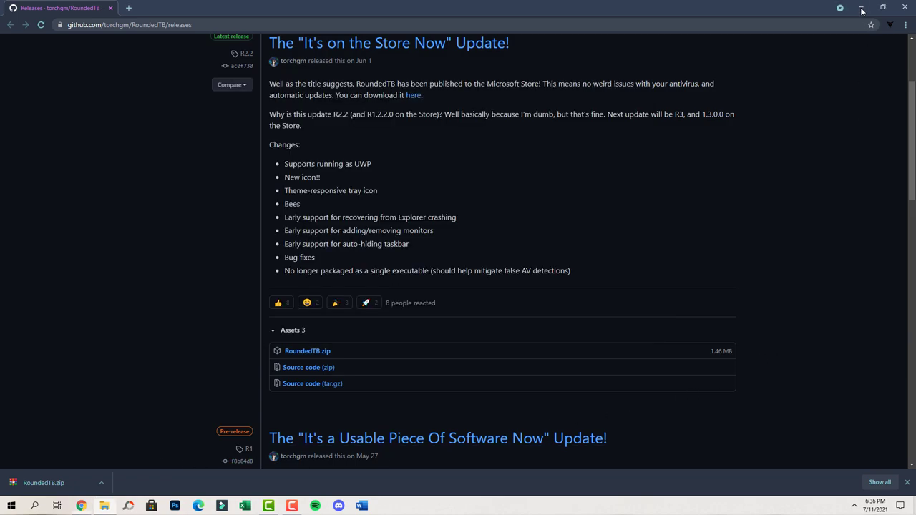
click(617, 82)
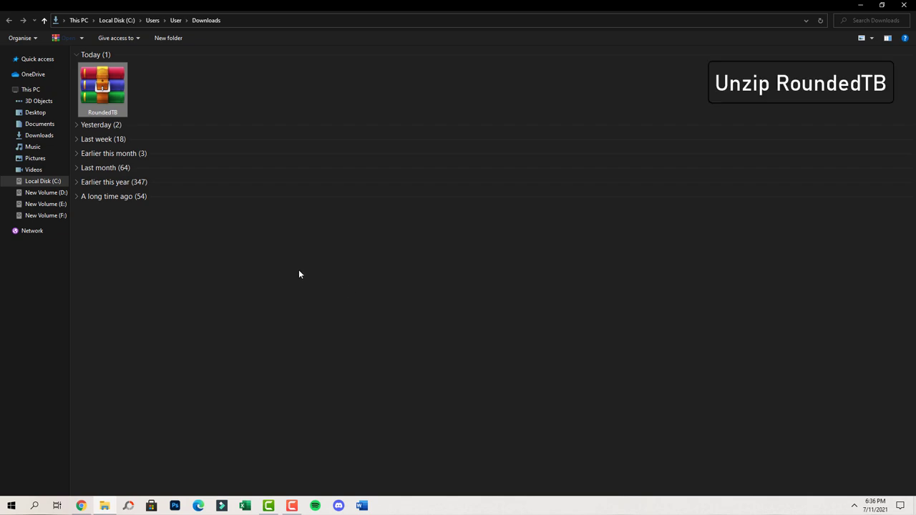
Extract the RoundedTB archive with 7-Zip into its own RoundedTB folder in Downloads.
right_click(112, 83)
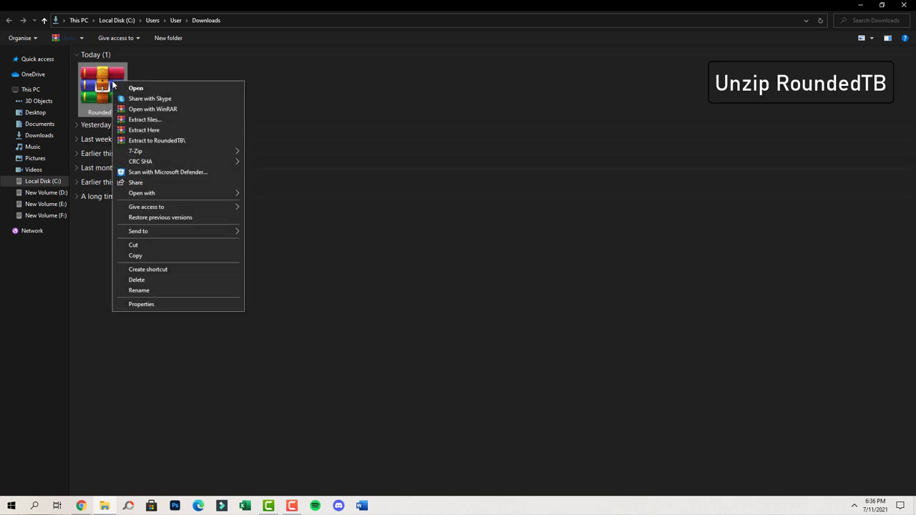
mouse_move(153, 150)
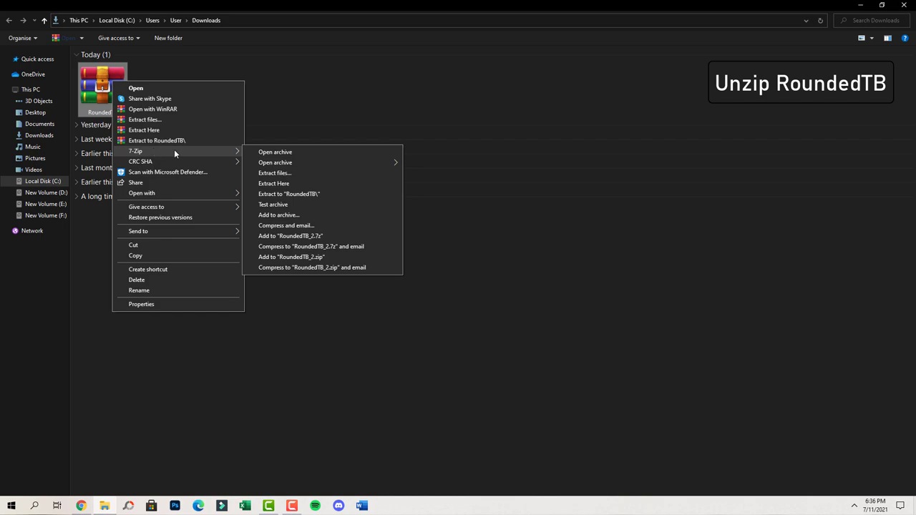
click(311, 194)
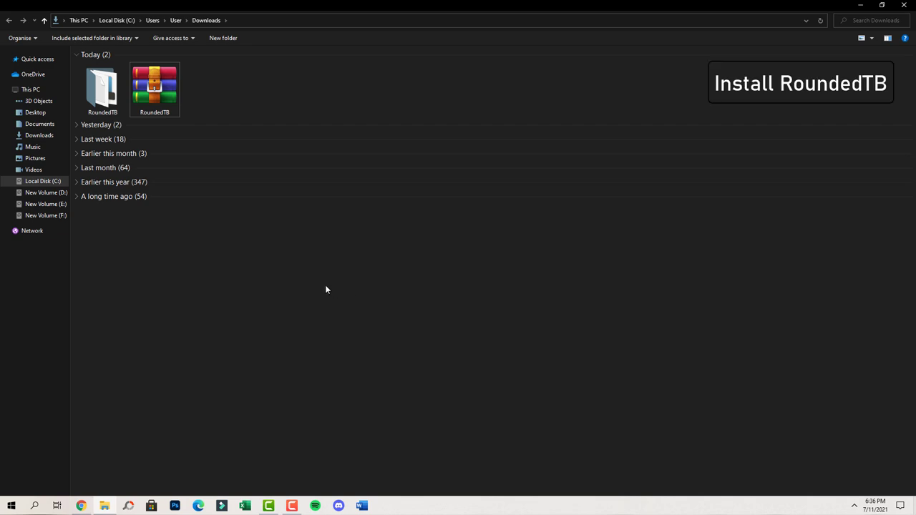
Run the RoundedTB application from the extracted RoundedTB folder and minimise the folder window.
double_click(102, 87)
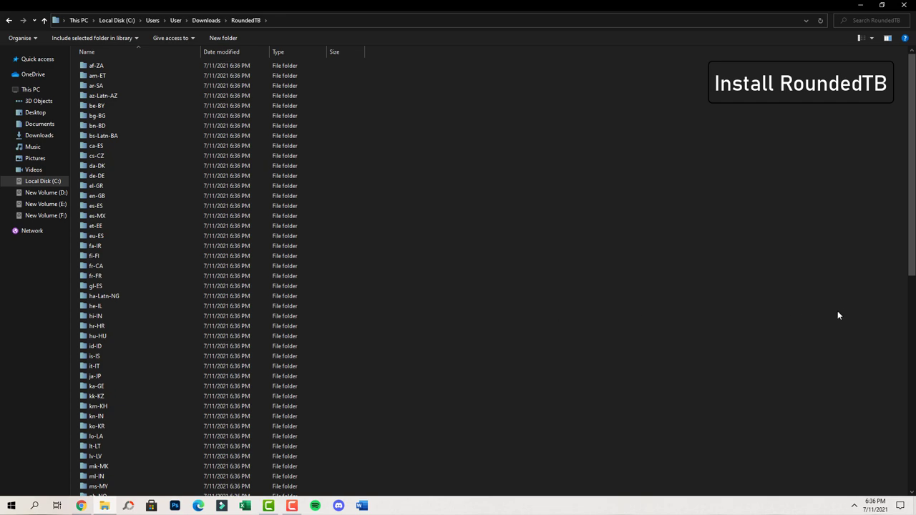
scroll(897, 274, down, 8)
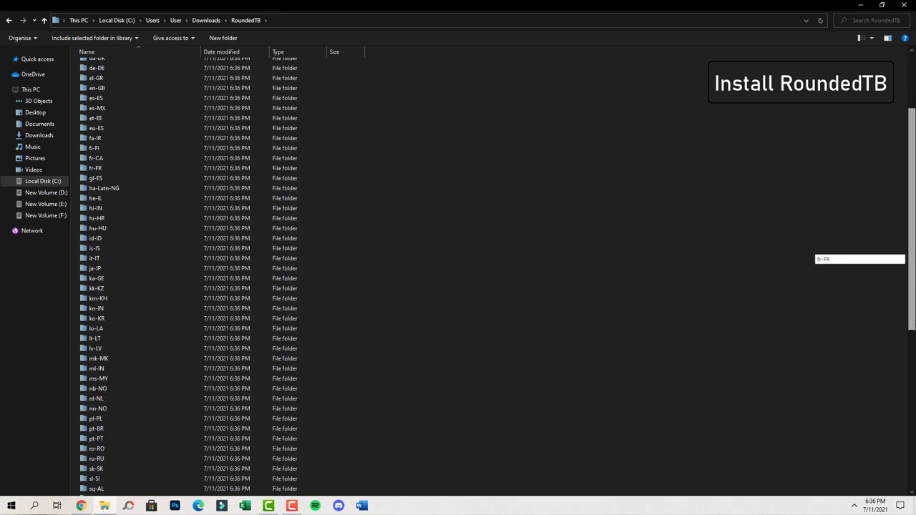
scroll(898, 274, down, 6)
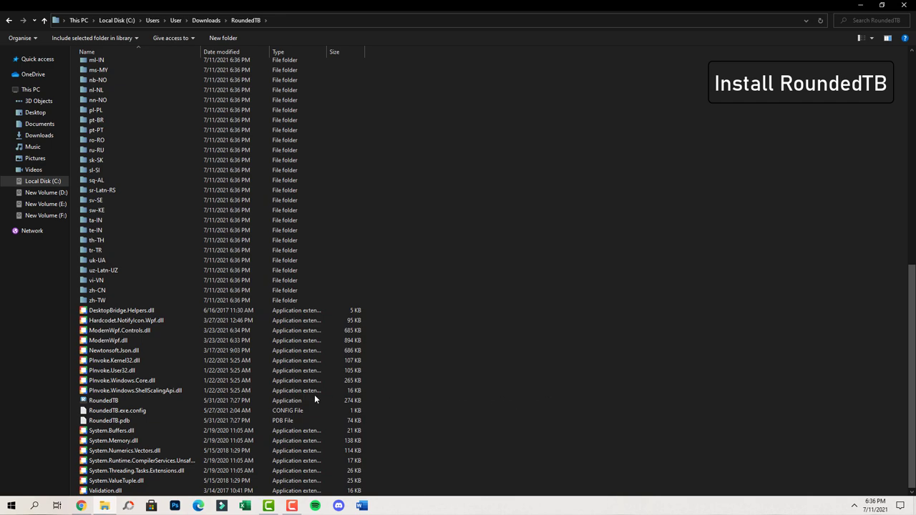
click(123, 401)
double_click(123, 401)
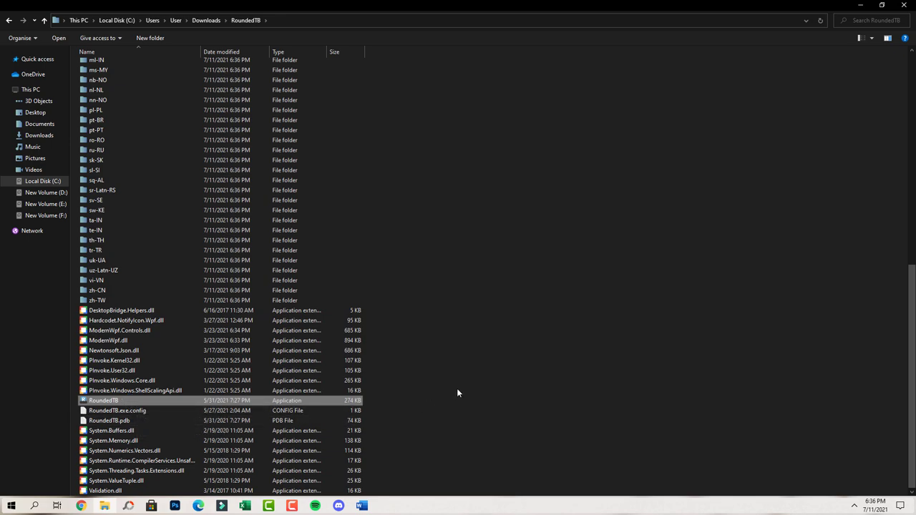
click(861, 5)
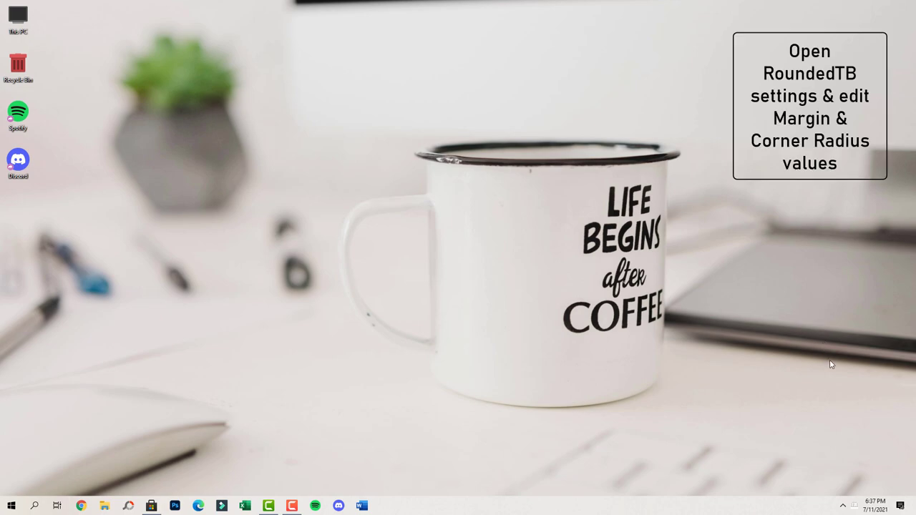
Show the RoundedTB settings, apply a margin of 4 and a corner radius of 5, and close the settings window.
right_click(855, 507)
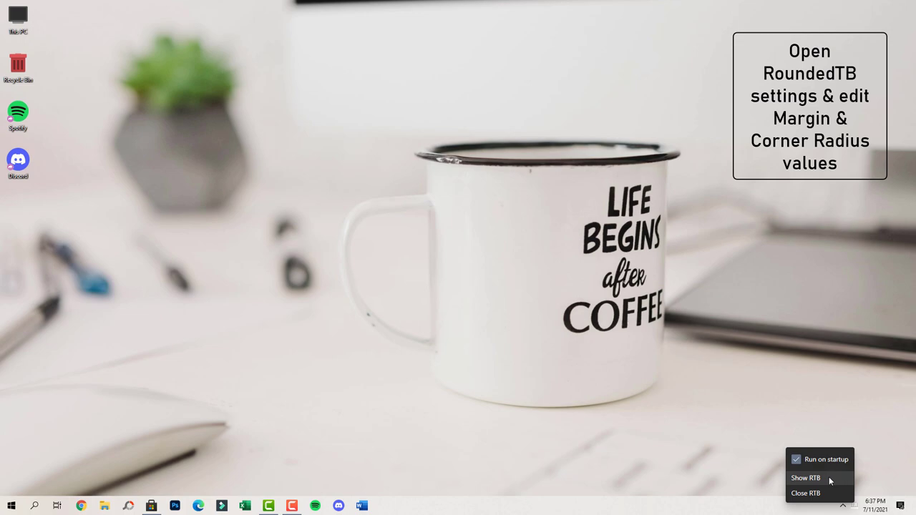
click(806, 477)
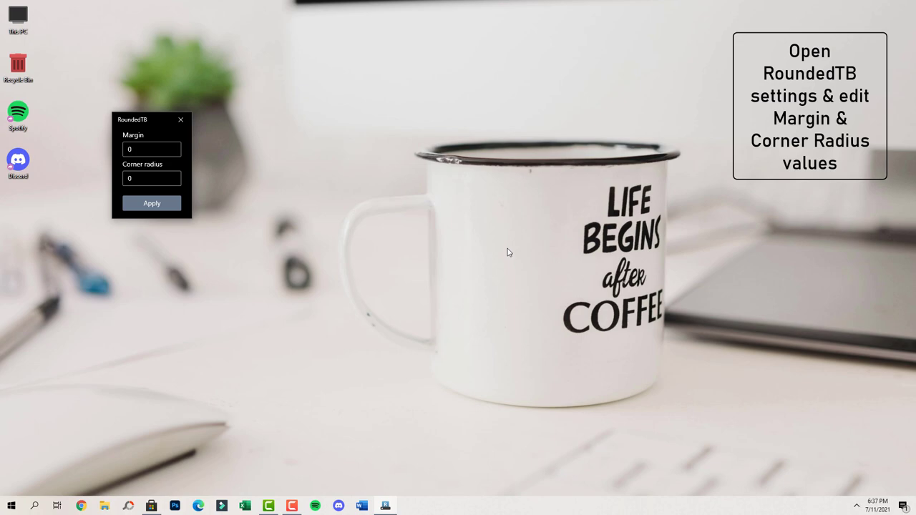
click(130, 149)
drag(130, 149, 120, 148)
text(4)
drag(132, 178, 118, 177)
text(5)
click(153, 204)
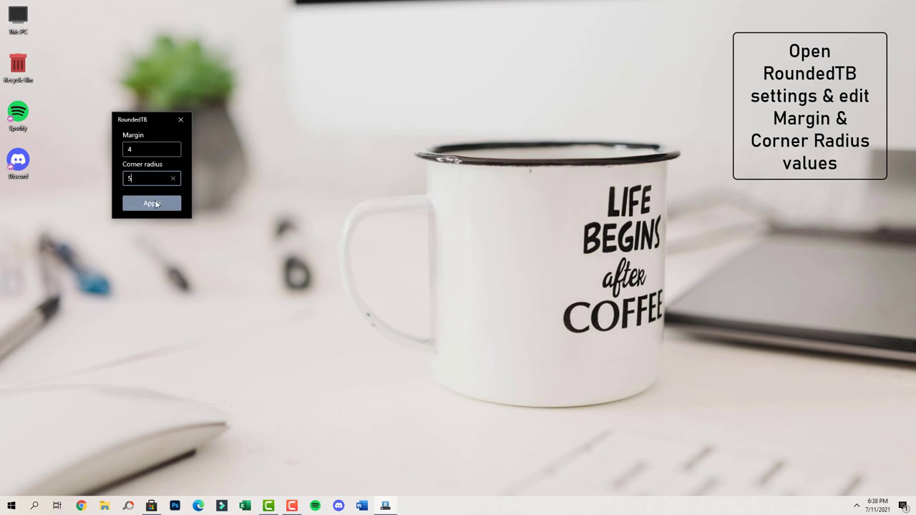
click(156, 205)
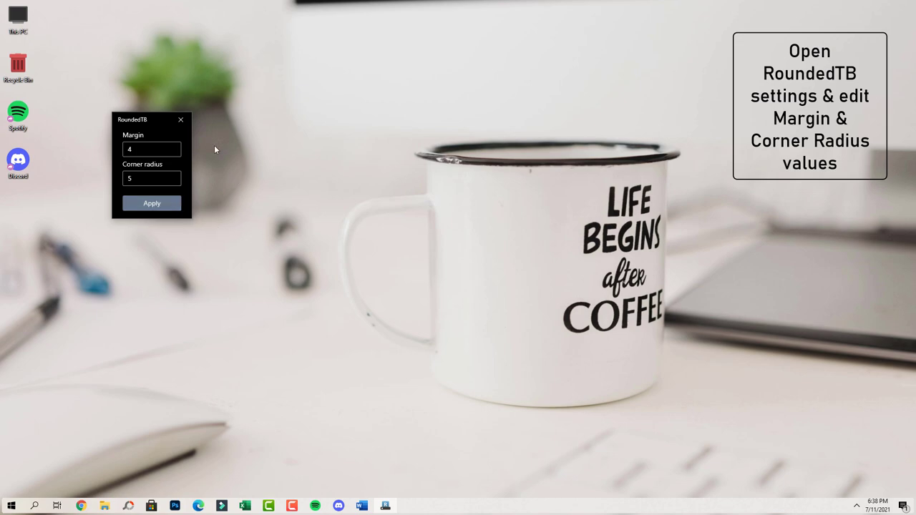
click(182, 120)
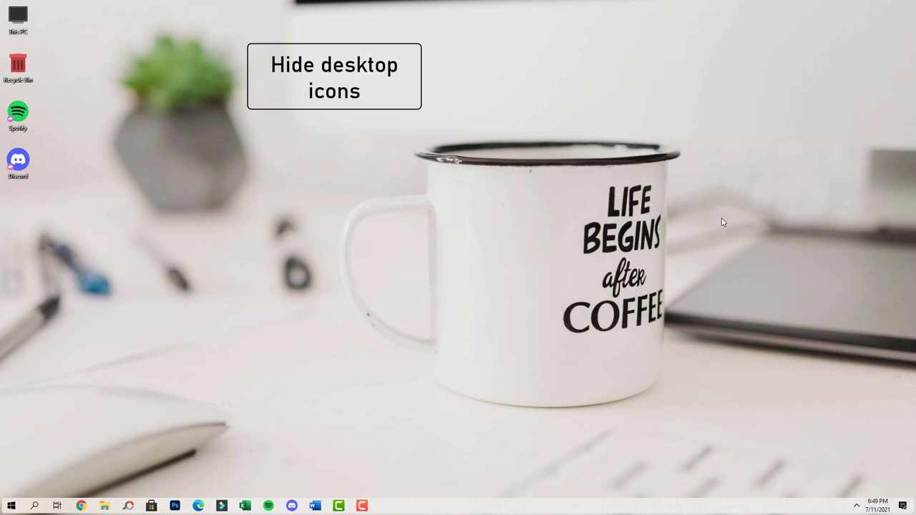
Hide all icons on the desktop.
right_click(732, 110)
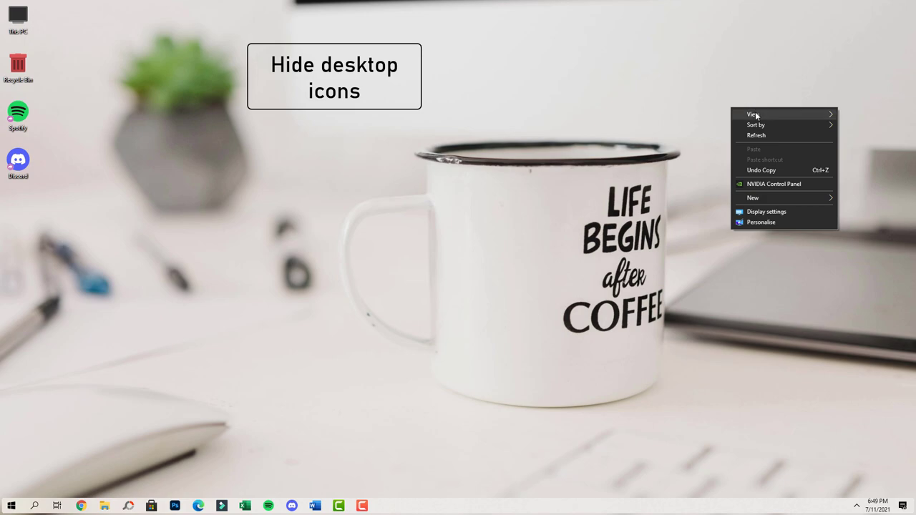
mouse_move(752, 115)
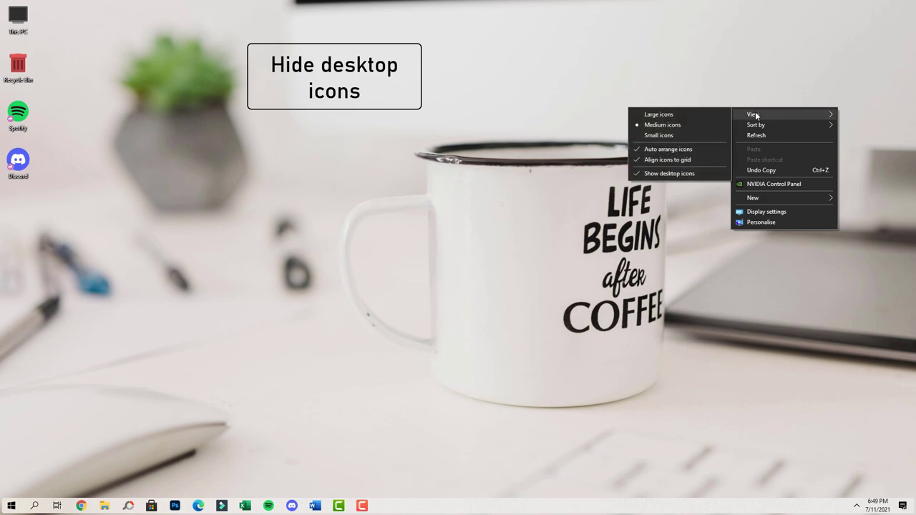
click(706, 173)
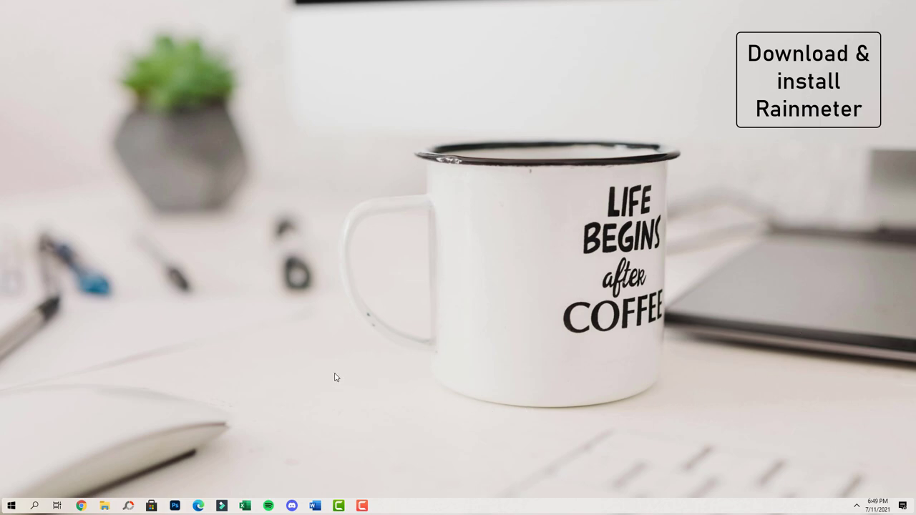
Switch to Chrome, download the Rainmeter 4.4 Beta release from rainmeter.net and open the downloaded installer.
click(81, 506)
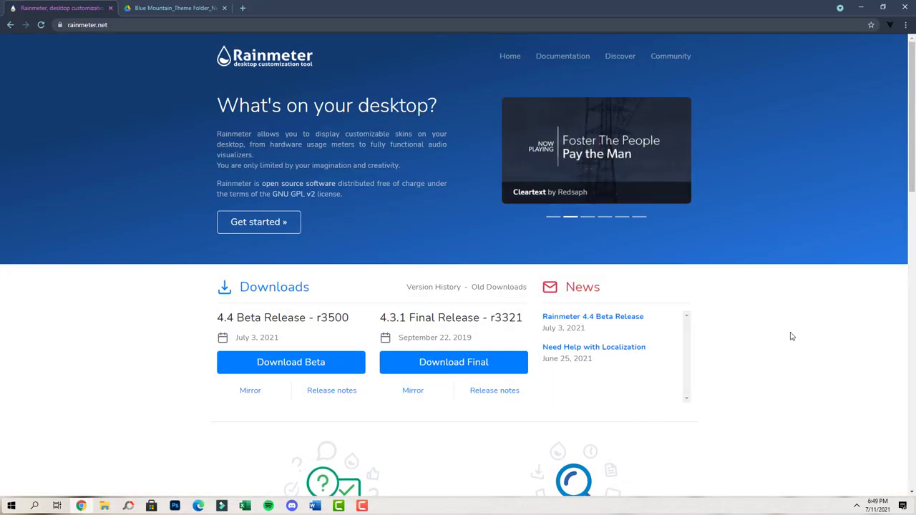
scroll(792, 338, down, 1)
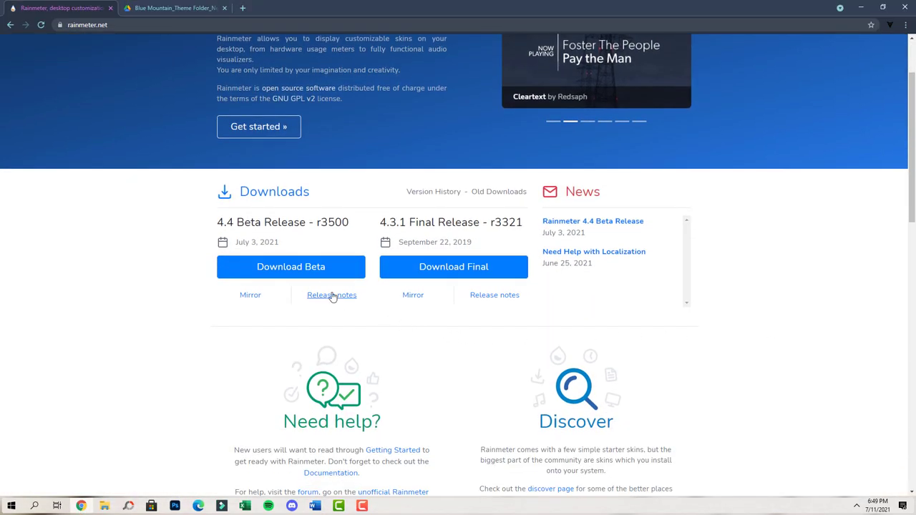
click(309, 266)
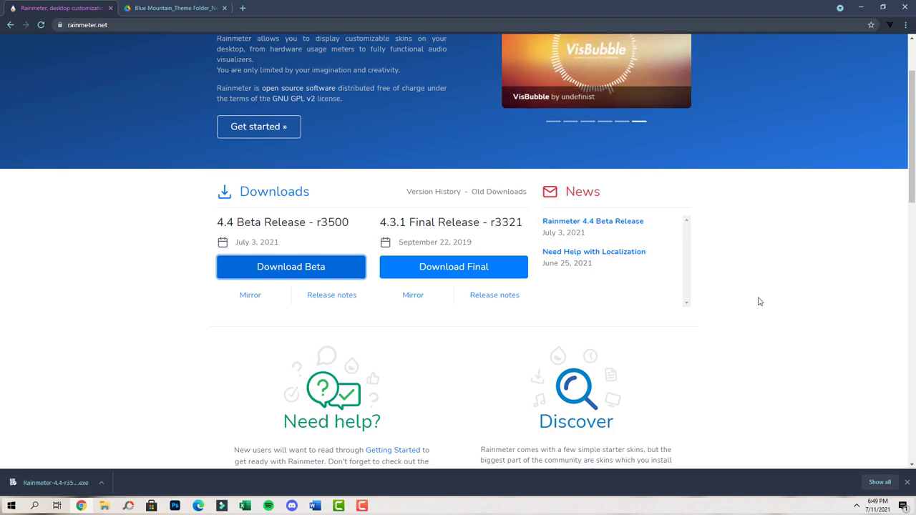
click(101, 484)
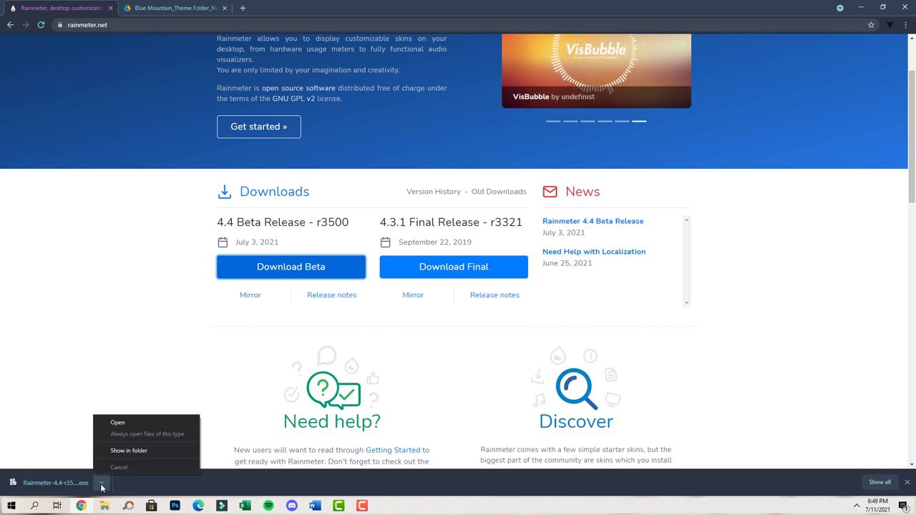
click(137, 423)
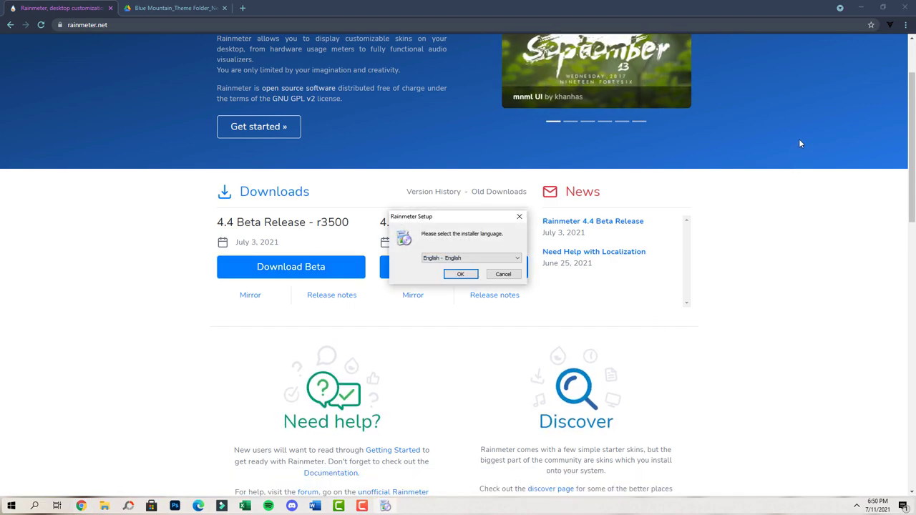
Minimise the browser and install Rainmeter in English as a standard 64-bit installation that launches on startup, running it on completion.
click(861, 7)
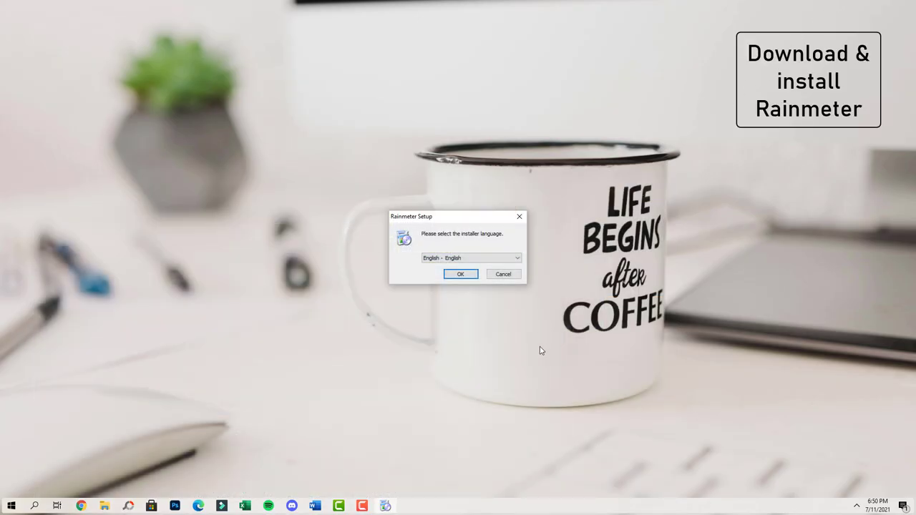
click(466, 275)
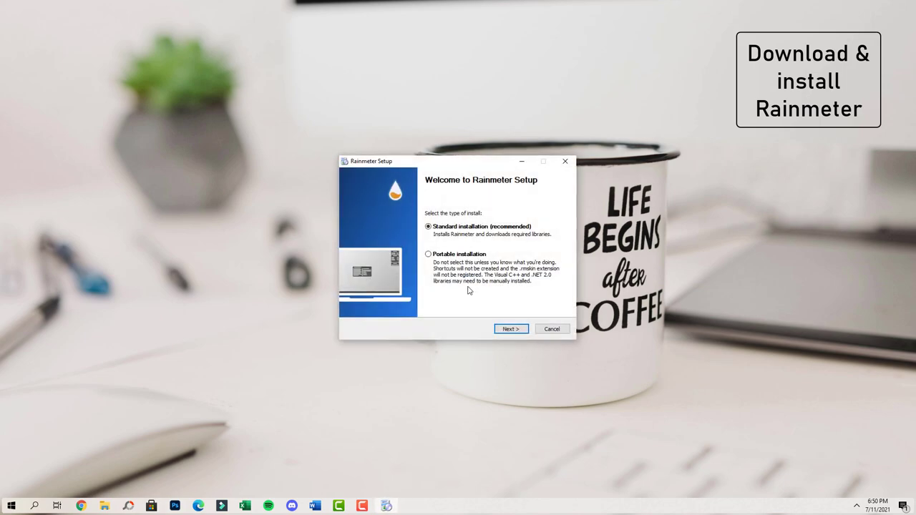
click(513, 330)
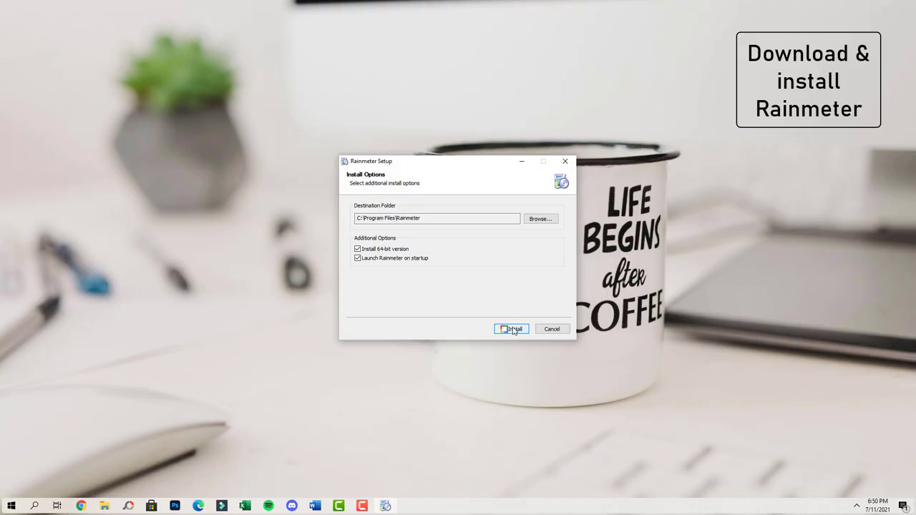
click(513, 330)
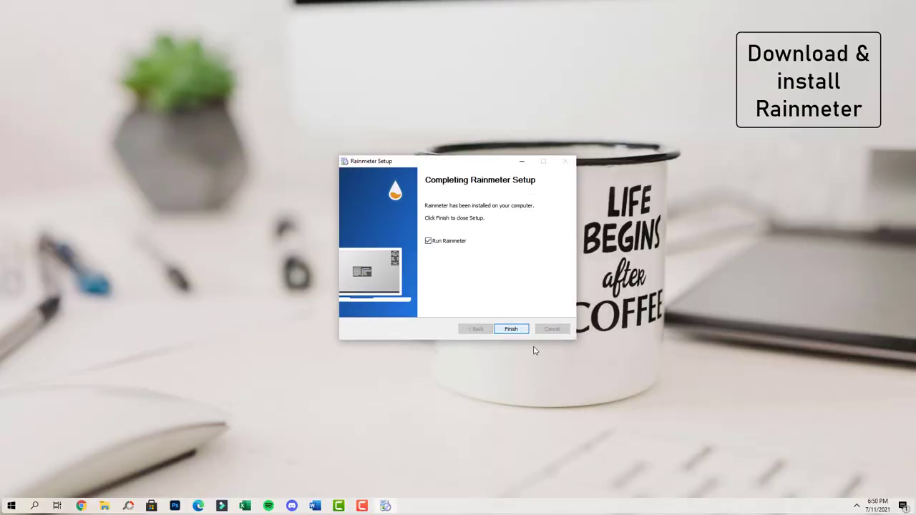
key(Return)
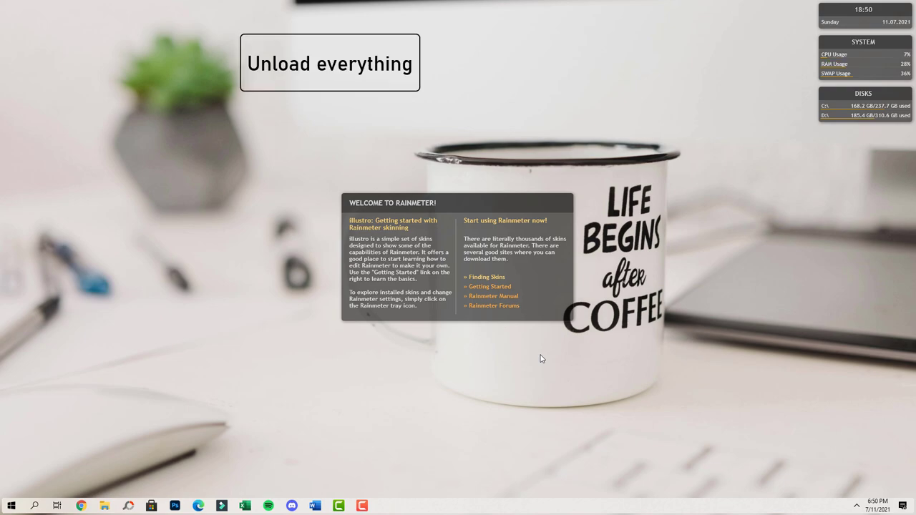
Unload the default Rainmeter welcome, clock, system and disk skins from the desktop.
right_click(541, 207)
click(569, 312)
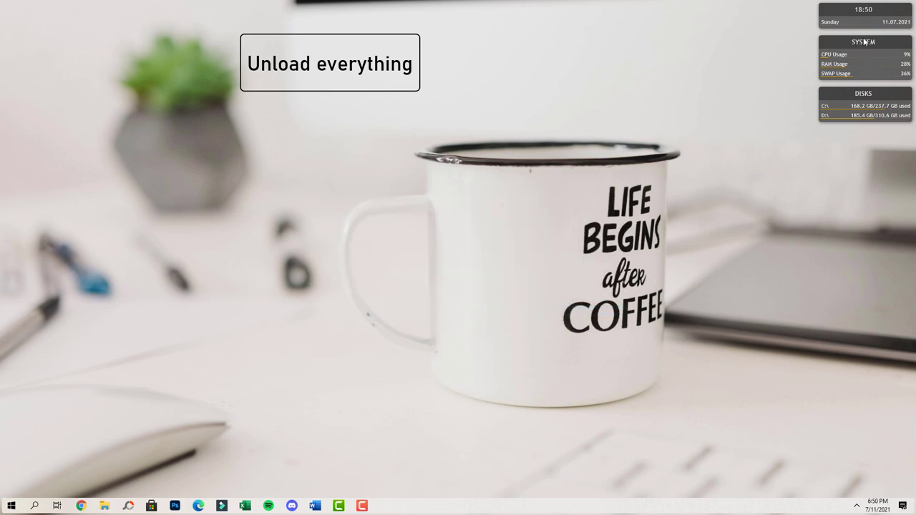
right_click(851, 17)
click(859, 115)
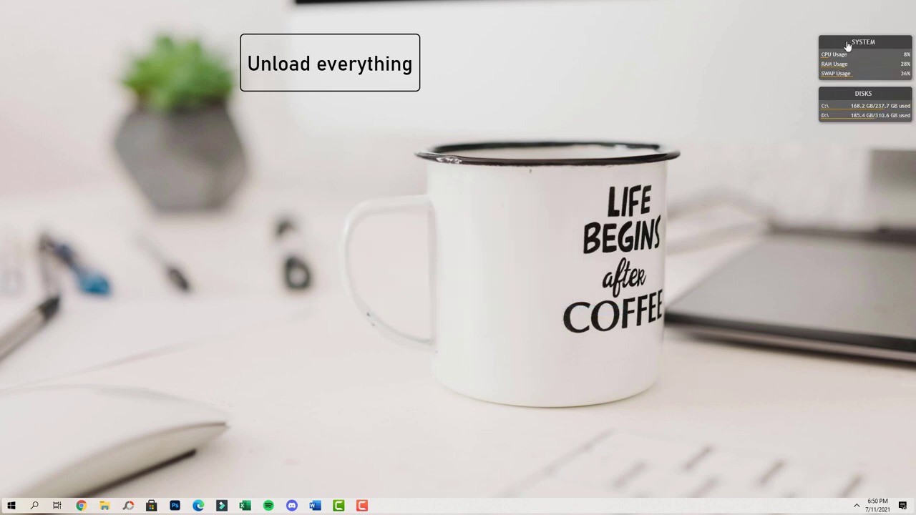
right_click(848, 45)
click(859, 148)
right_click(840, 89)
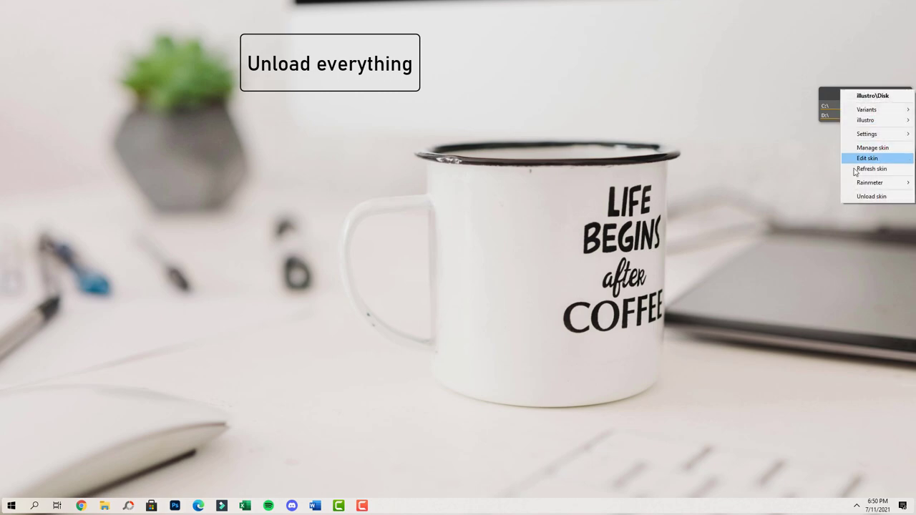
click(859, 196)
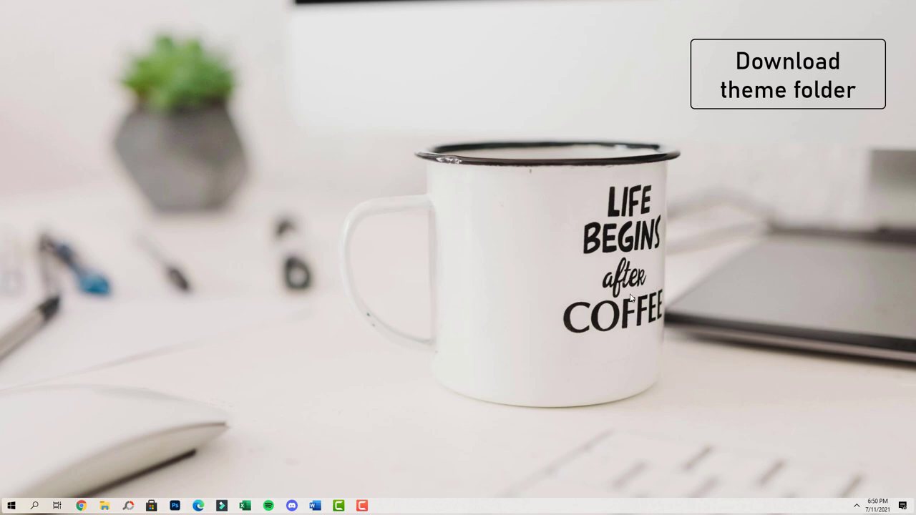
Switch to Chrome and download the Blue Mountain theme folder archive from its Google Drive page.
click(81, 506)
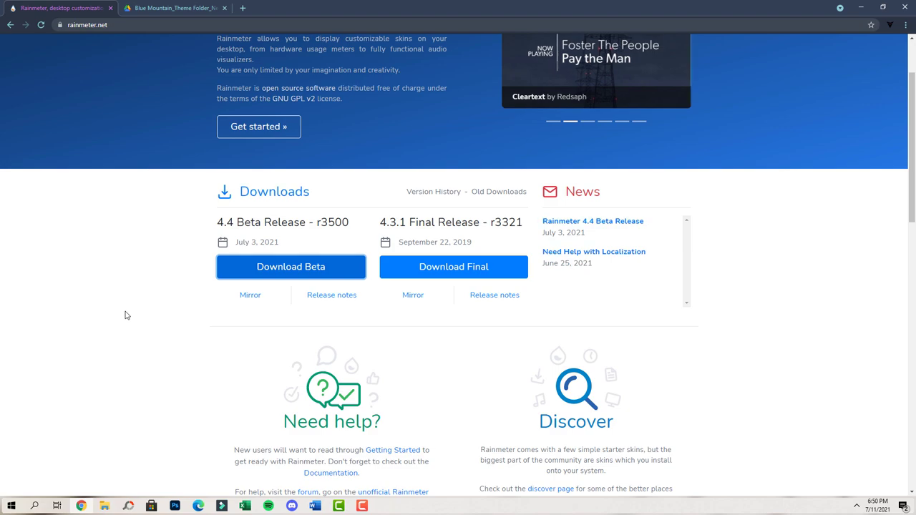
click(179, 9)
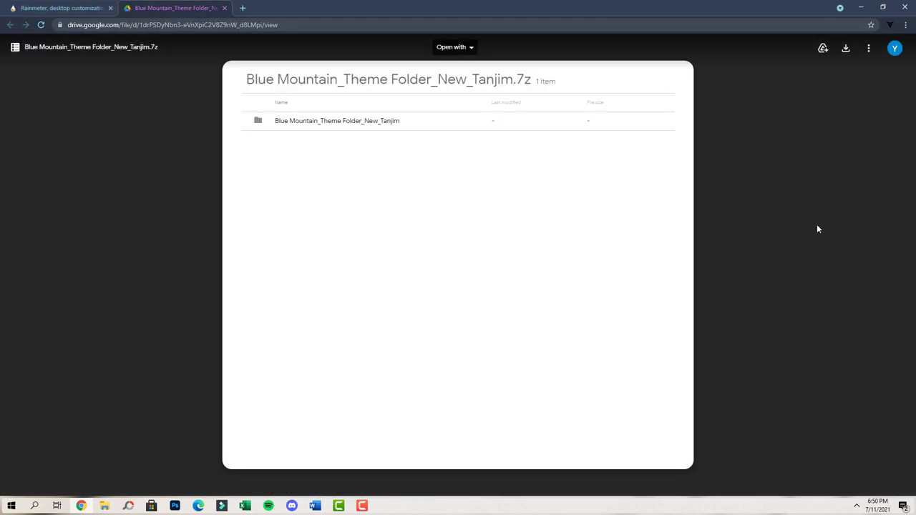
click(844, 48)
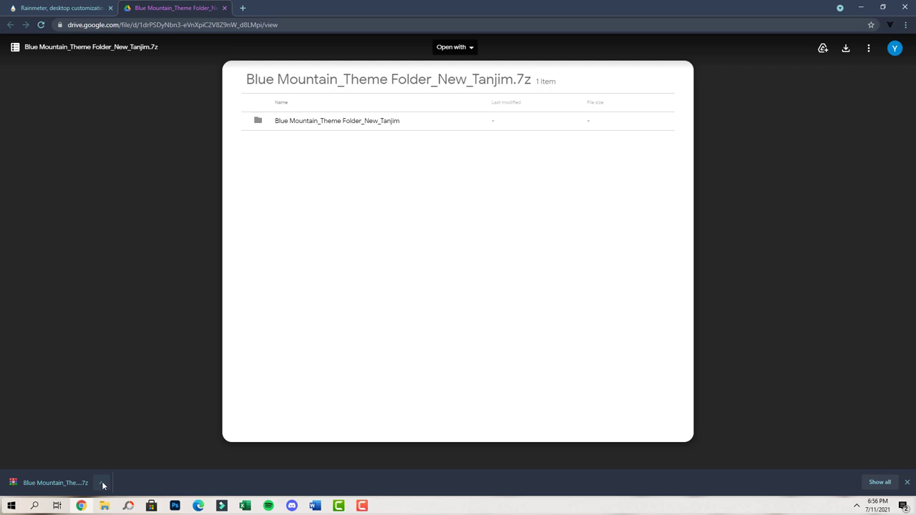
Show the downloaded Blue Mountain archive in its folder, with the browser minimised and the folder window maximised.
click(103, 484)
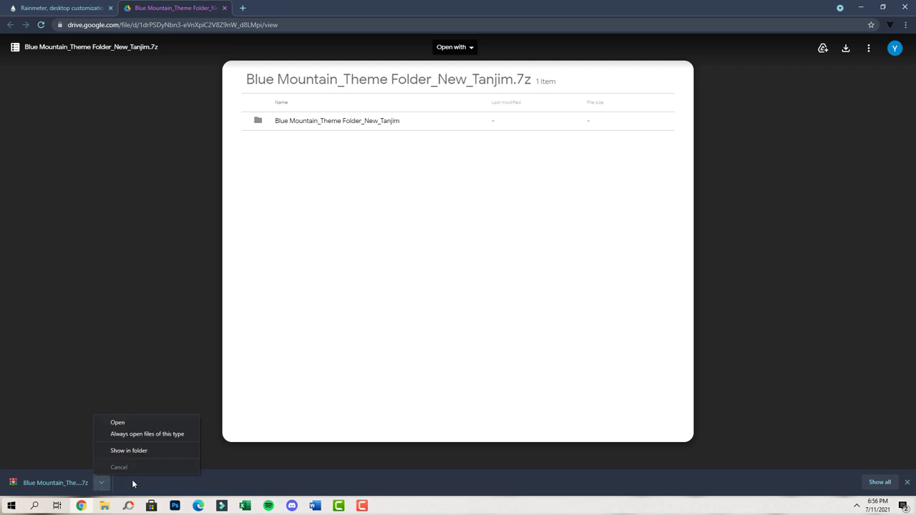
click(155, 451)
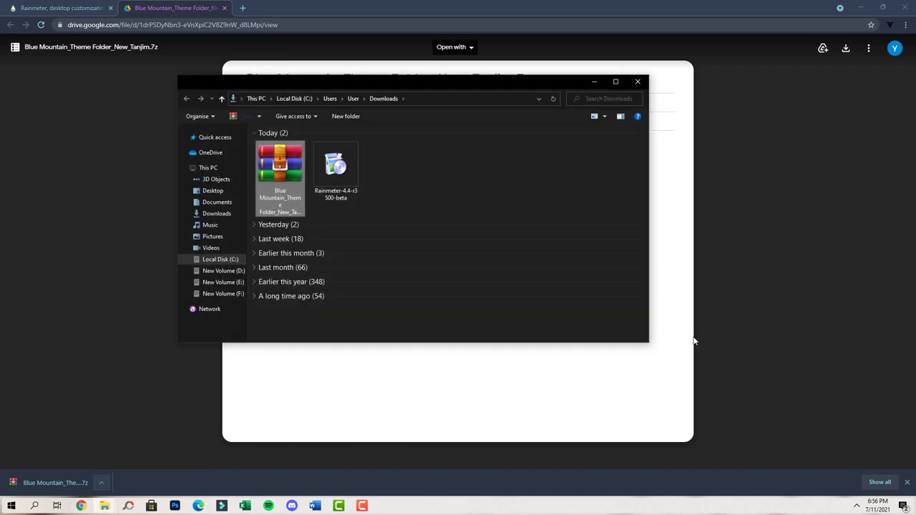
click(860, 8)
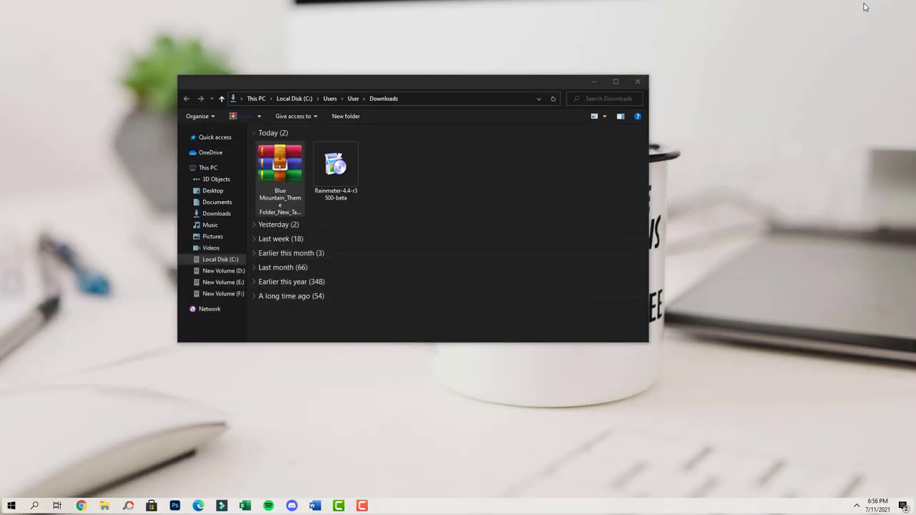
click(616, 83)
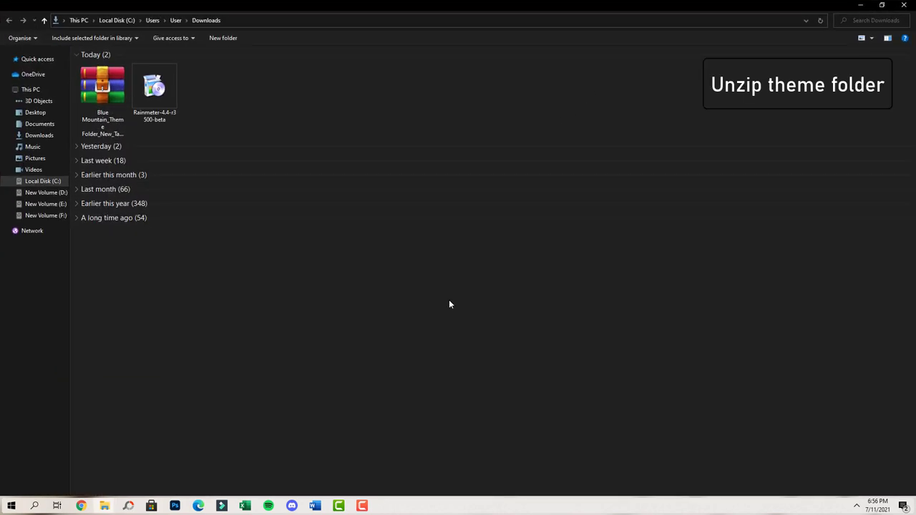
Extract the Blue Mountain theme archive with 7-Zip into a folder of the same name in Downloads.
right_click(109, 83)
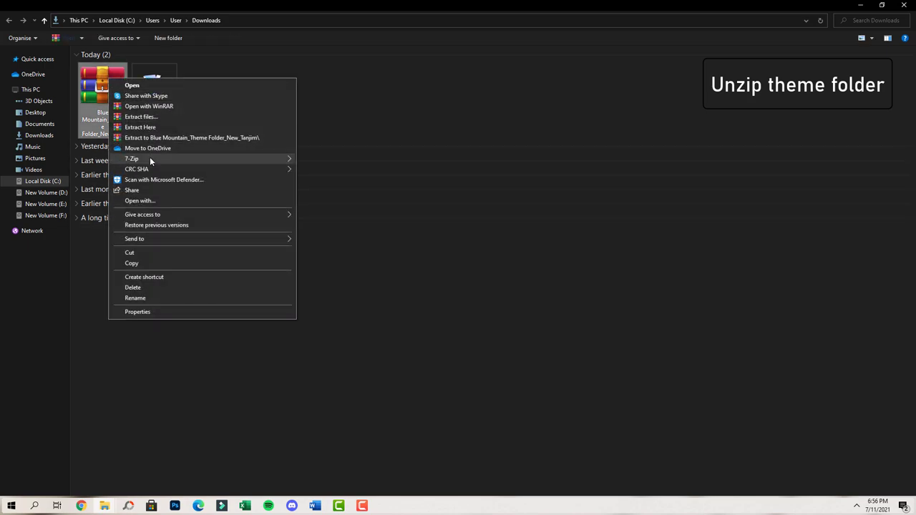
mouse_move(150, 159)
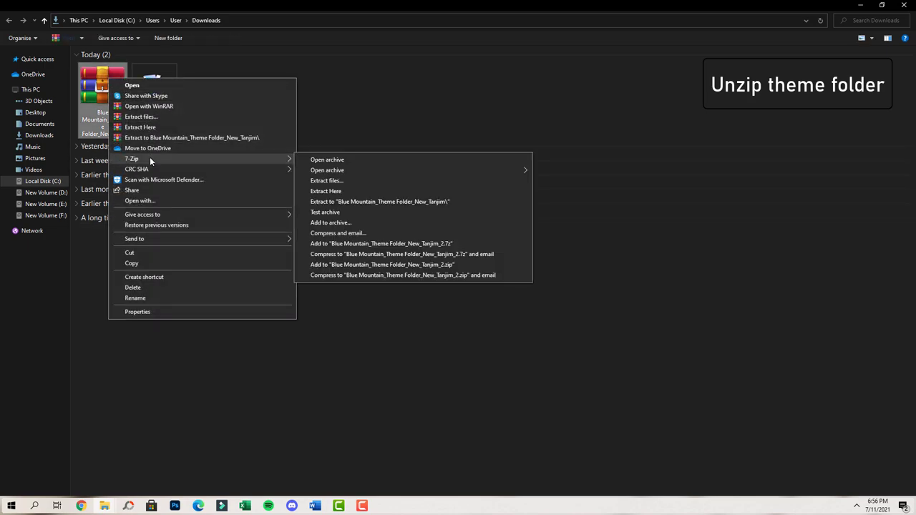
click(399, 201)
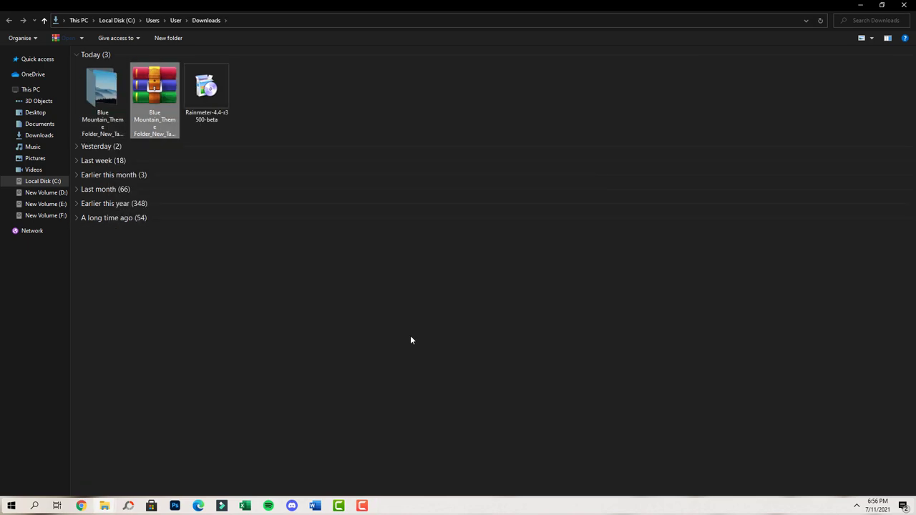
click(411, 335)
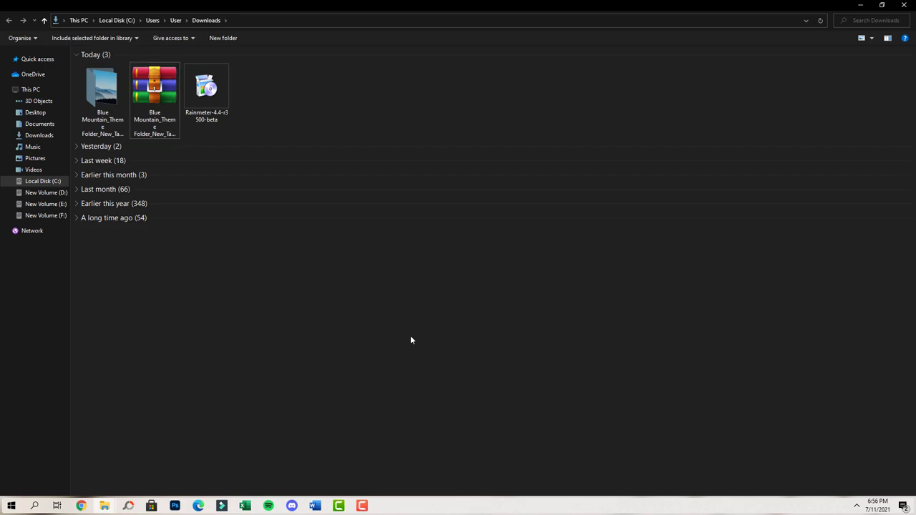
Open the extracted Blue Mountain theme folder and set its Wallpaper image as the desktop background.
double_click(111, 115)
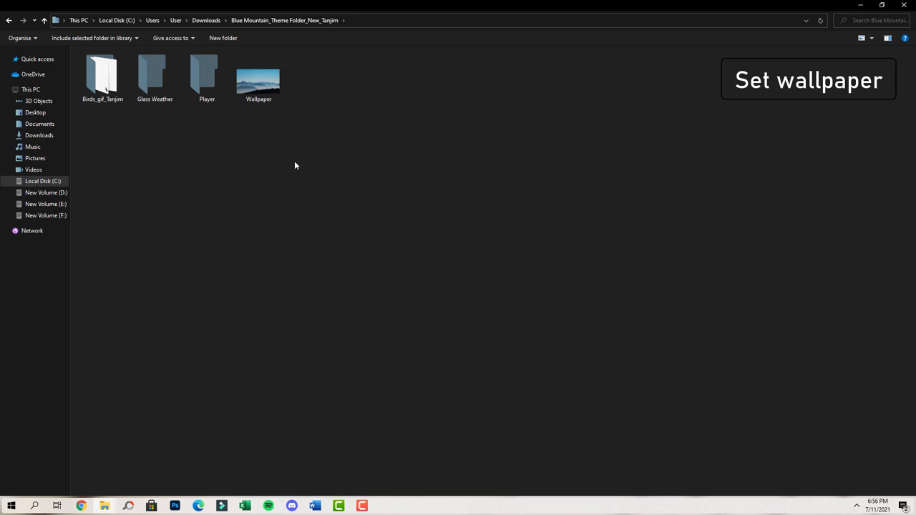
right_click(267, 80)
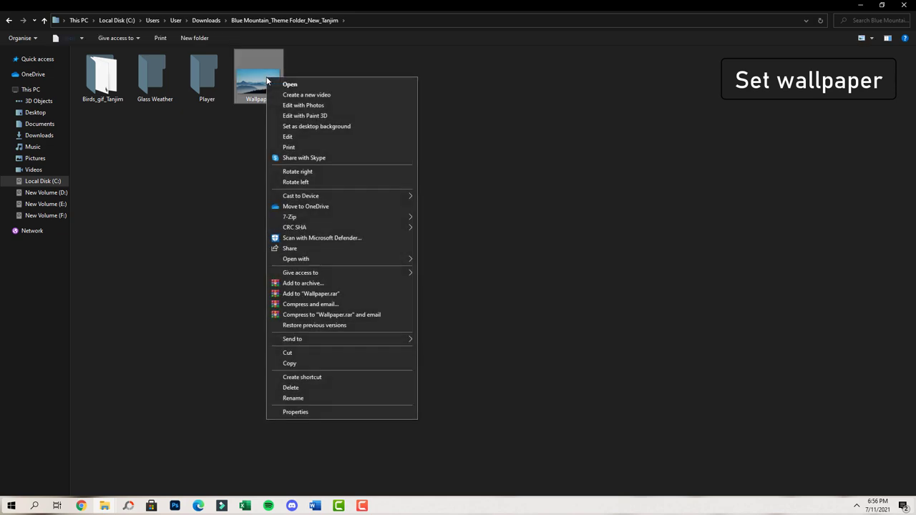
click(356, 127)
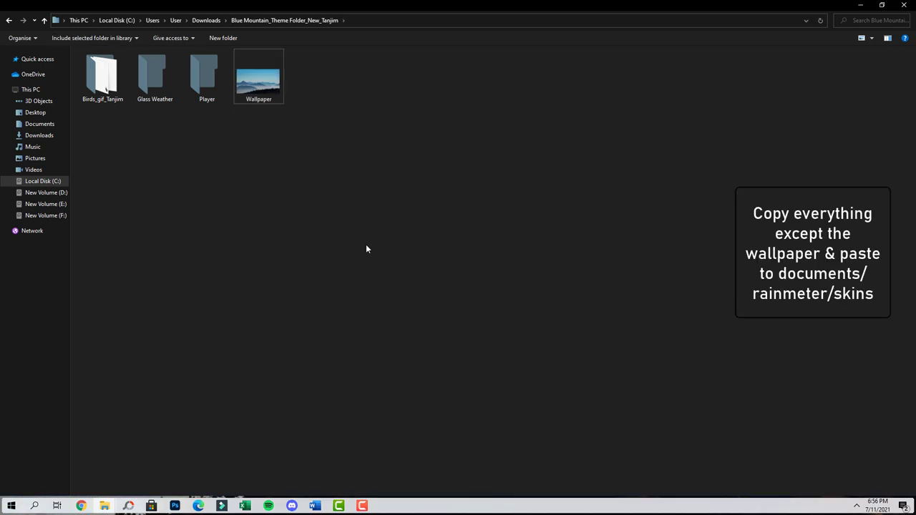
Copy the birds GIF, Glass Weather and Player folders from the theme folder, leaving out the wallpaper.
click(109, 87)
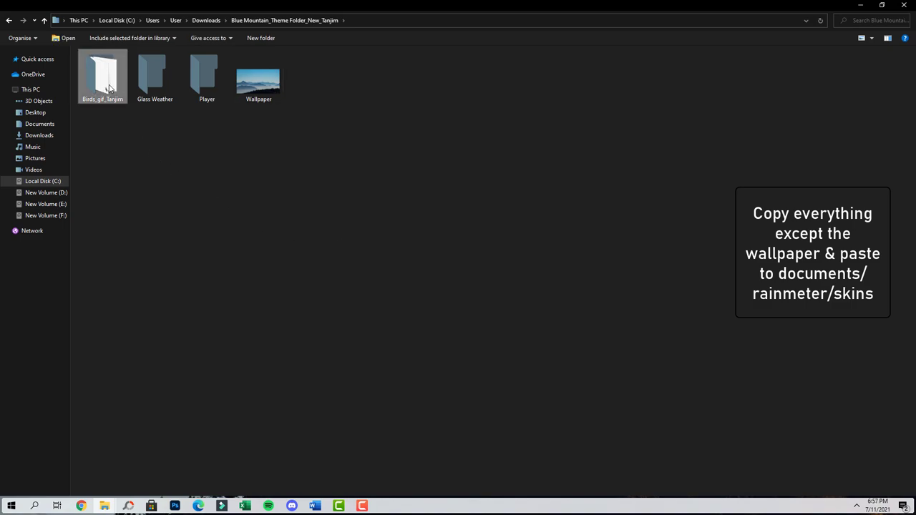
ctrl+click(162, 81)
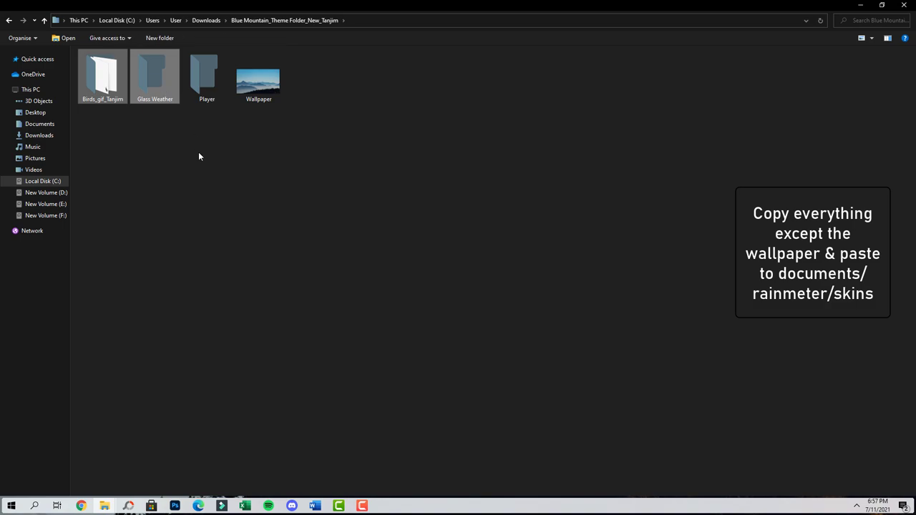
ctrl+click(213, 88)
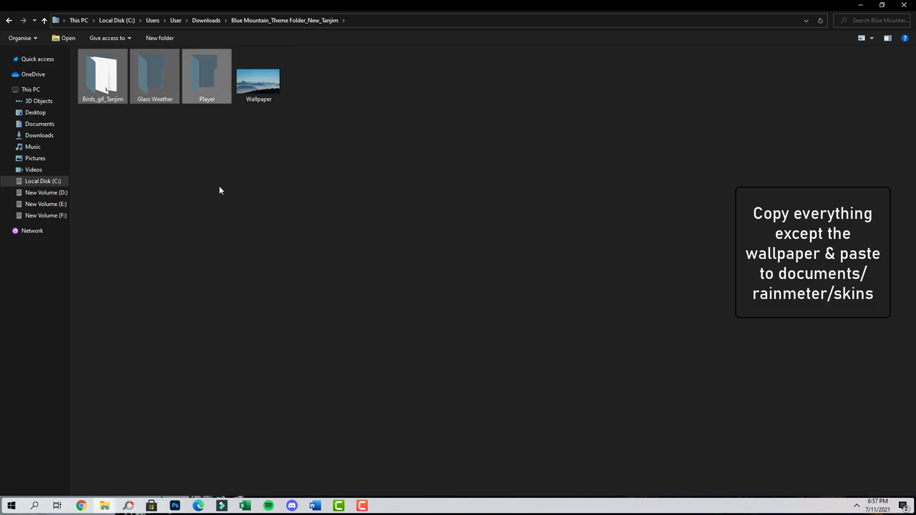
right_click(157, 74)
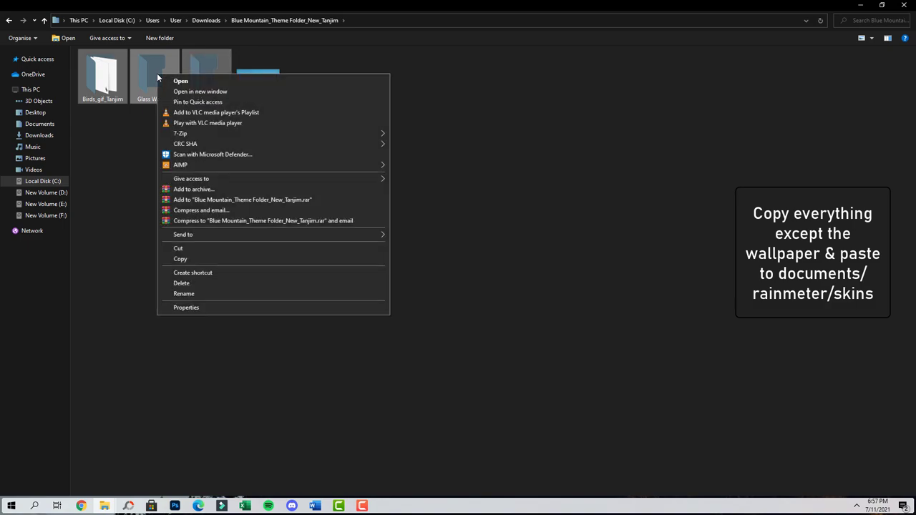
click(215, 259)
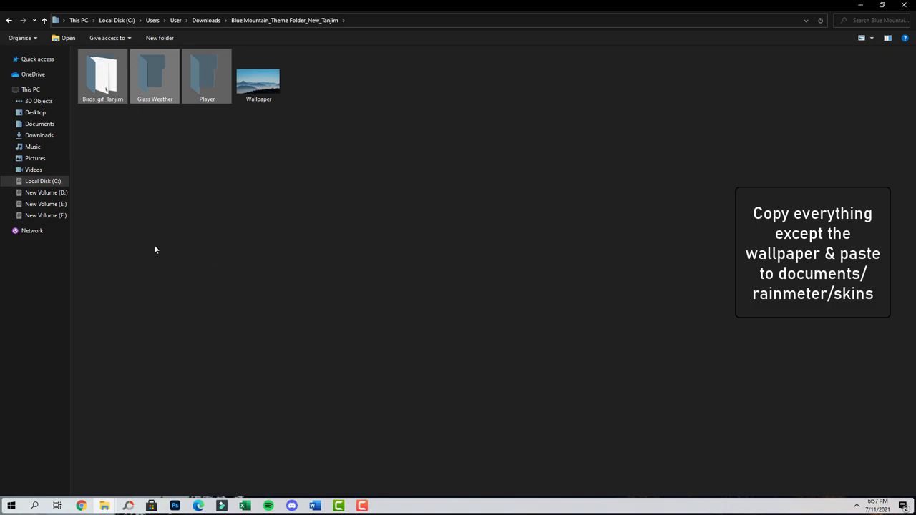
Paste the copied skin folders into Documents > Rainmeter > Skins.
click(45, 126)
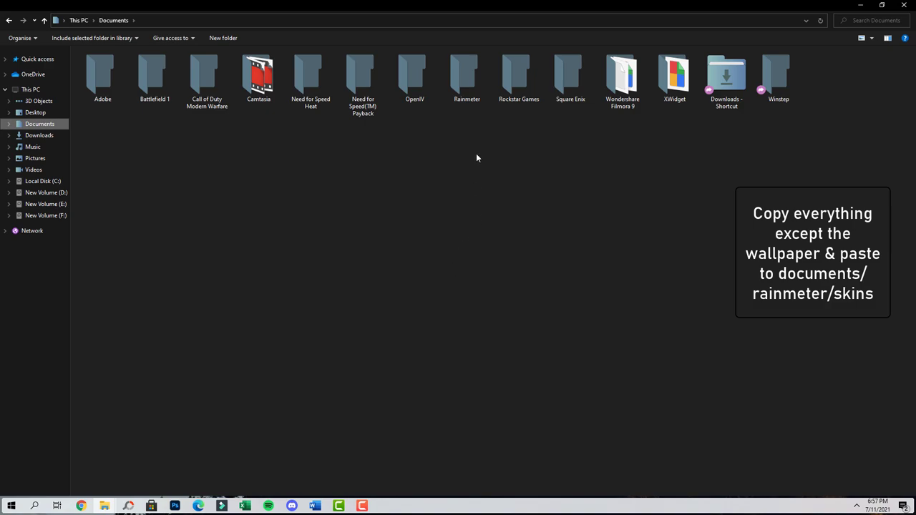
double_click(466, 79)
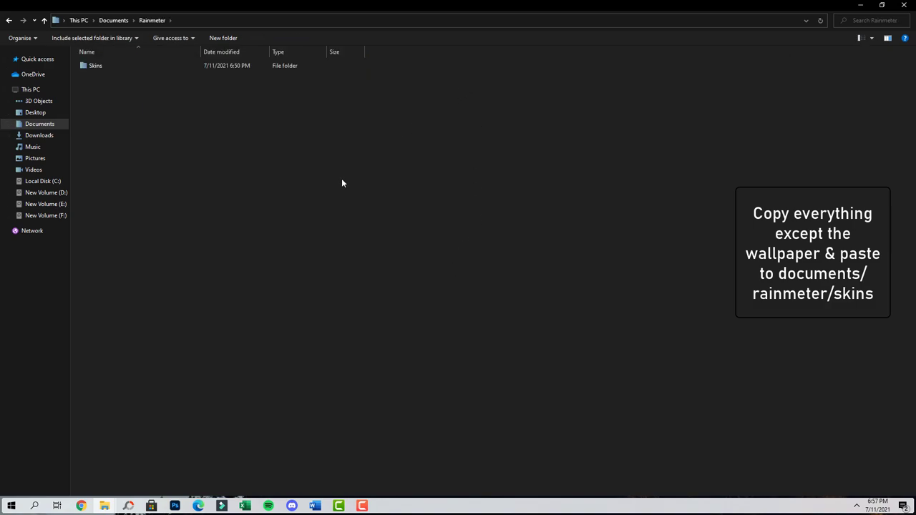
double_click(95, 66)
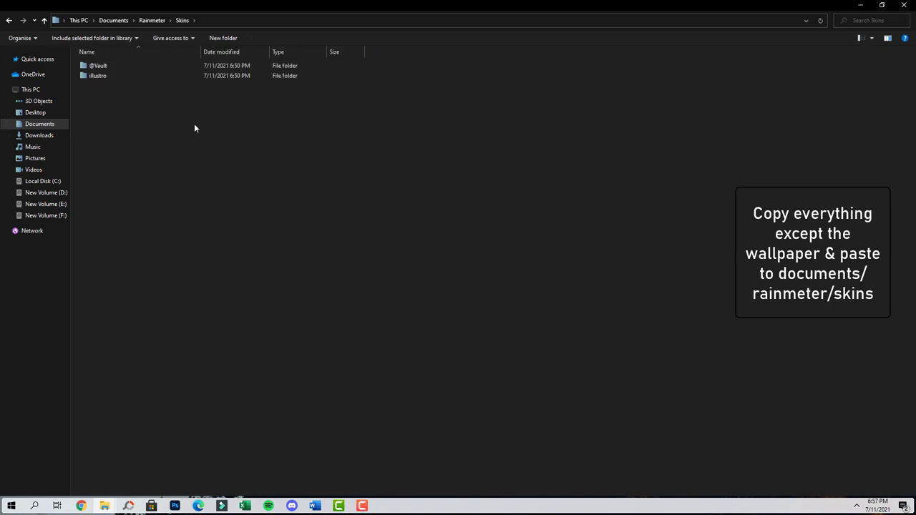
right_click(373, 198)
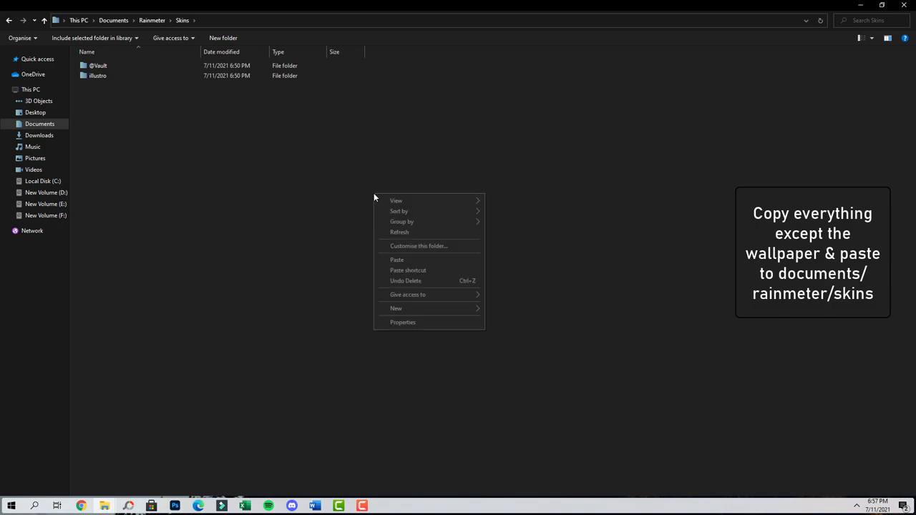
click(422, 261)
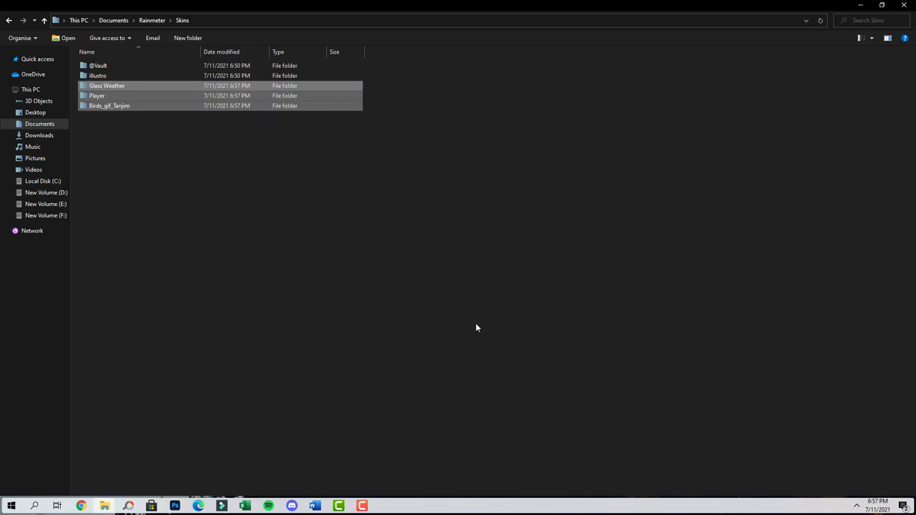
click(517, 309)
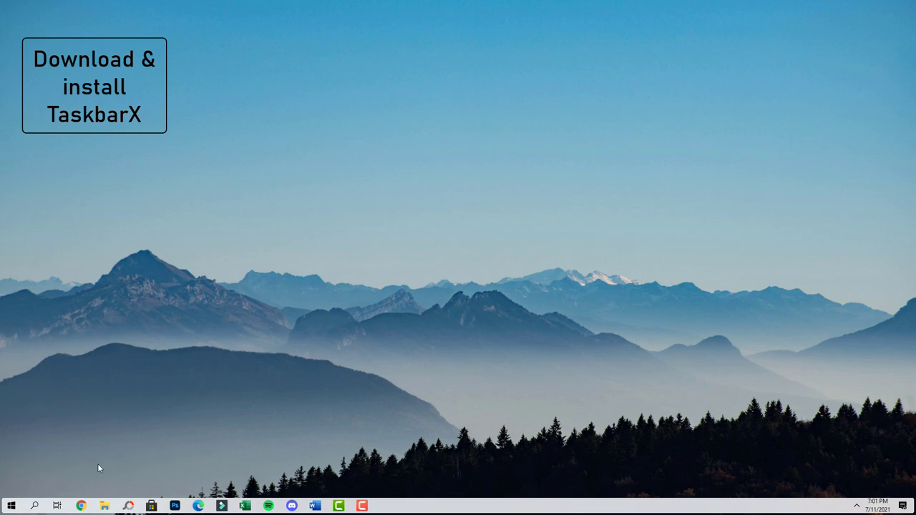
Switch to Chrome, download the neutral Rainmeter skin of TaskbarX and open the downloaded package.
click(81, 506)
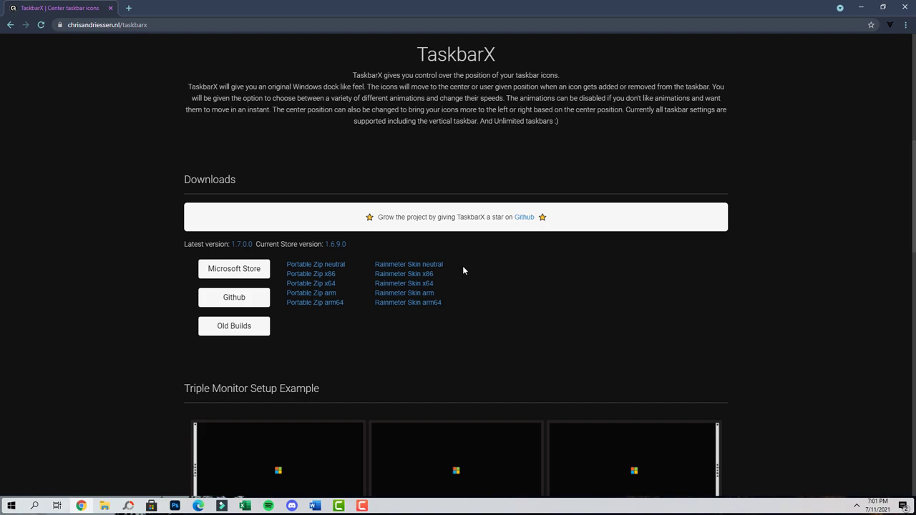
click(436, 265)
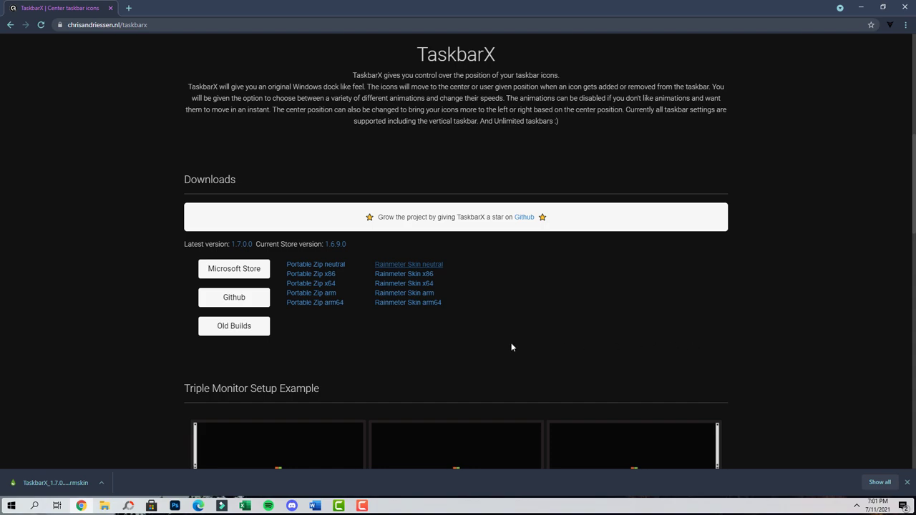
click(102, 483)
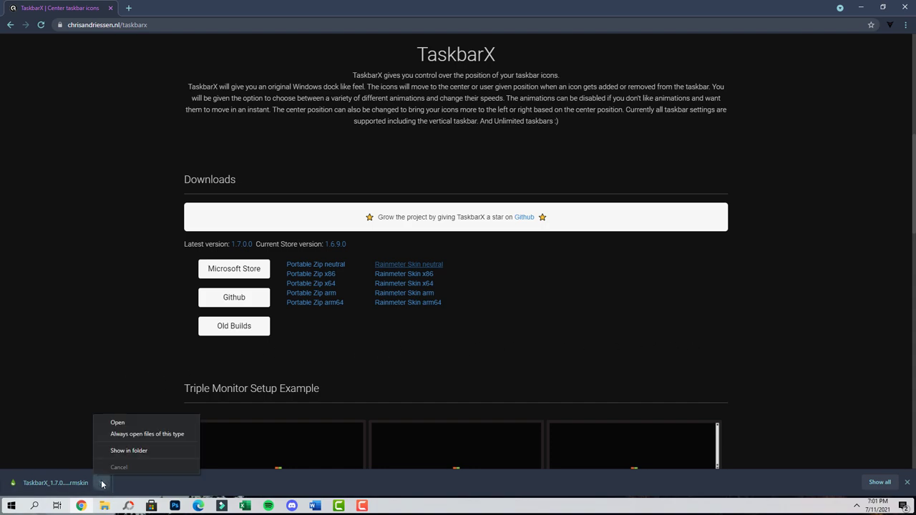
click(138, 423)
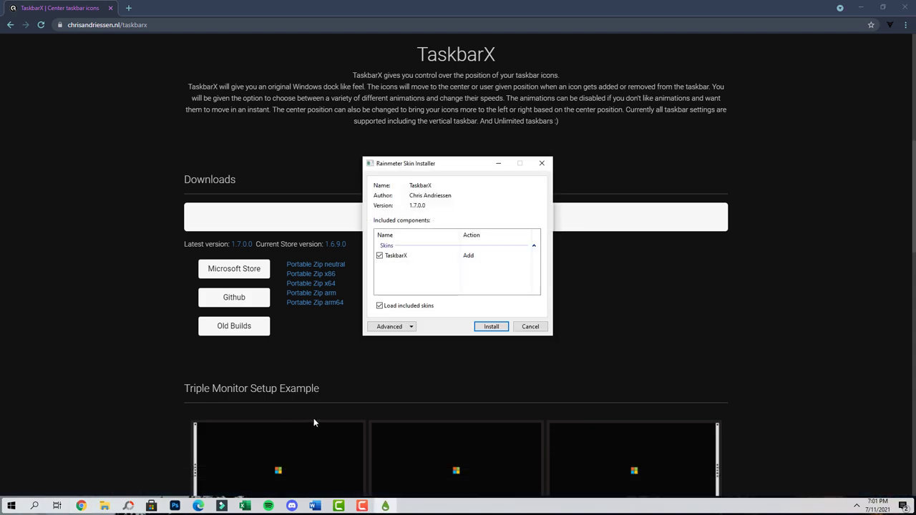
Minimise the browser and install the TaskbarX skin with loading of included skins turned off.
click(858, 7)
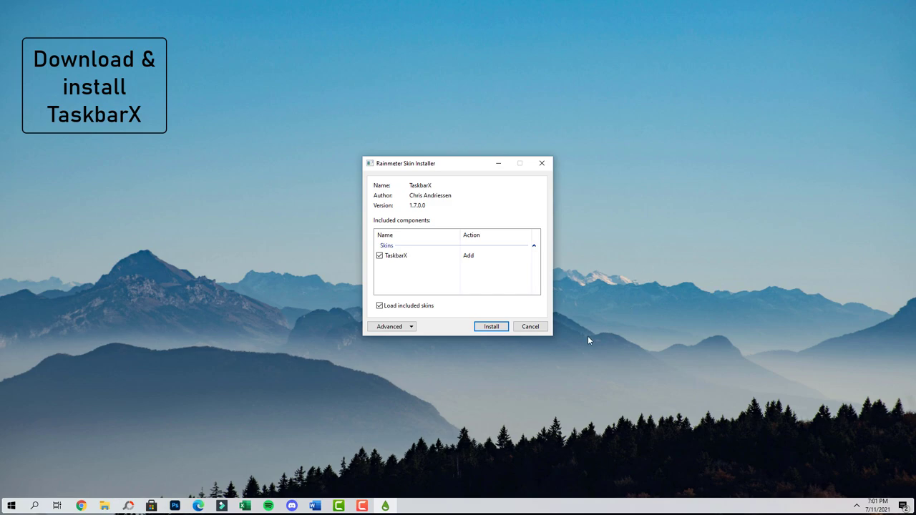
click(380, 307)
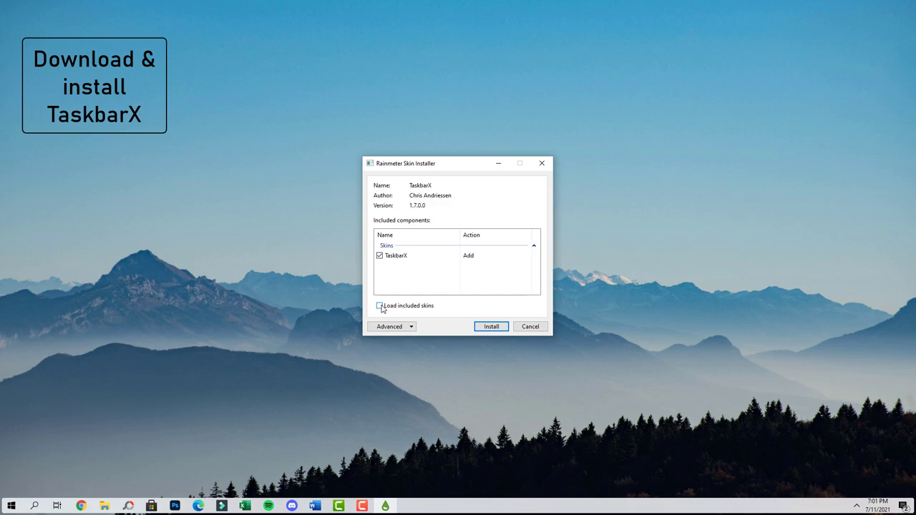
click(497, 328)
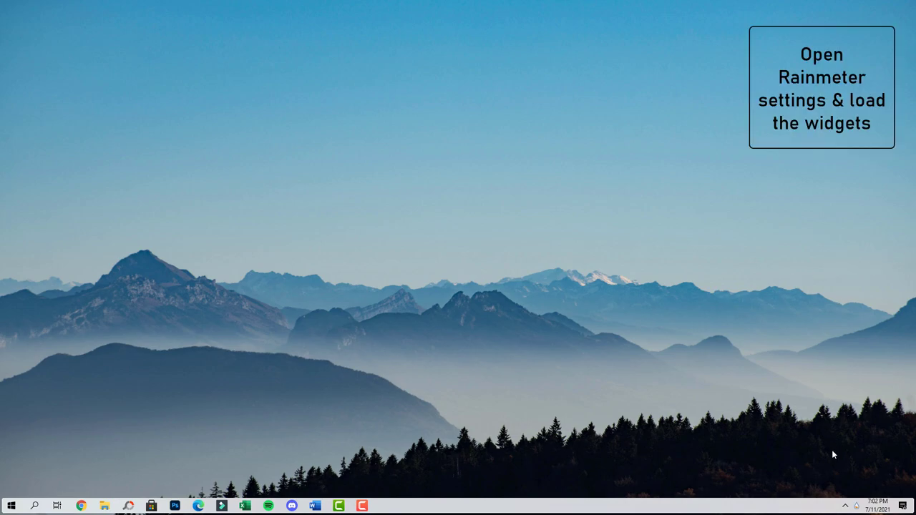
Refresh all skins in the Rainmeter manager and open TaskbarX.ini for editing.
click(856, 506)
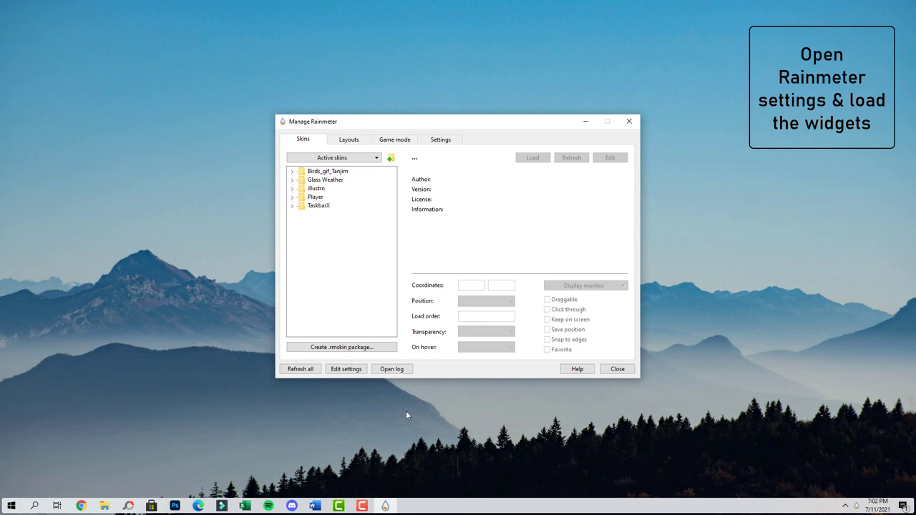
click(300, 369)
click(292, 205)
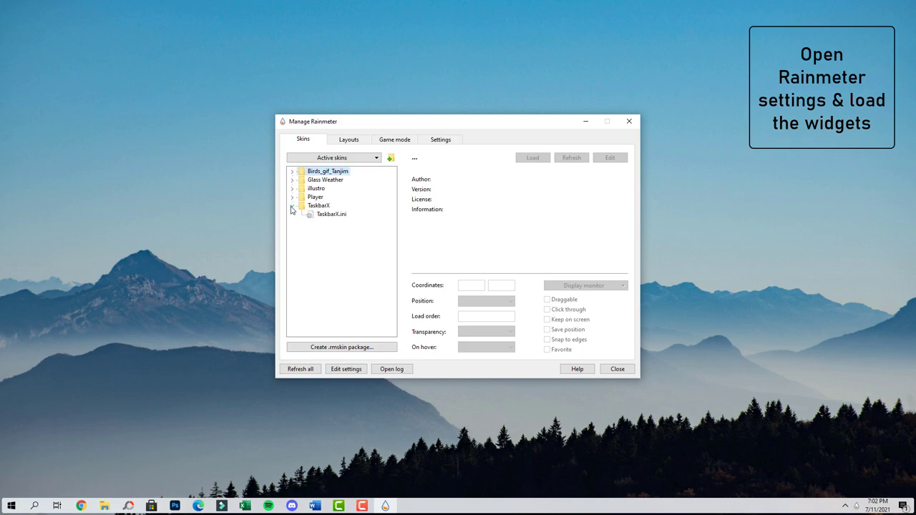
right_click(341, 216)
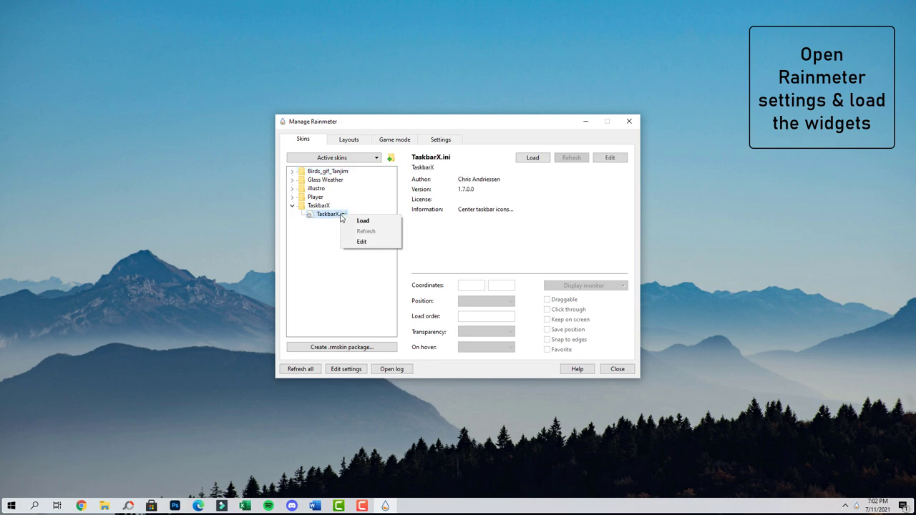
click(380, 246)
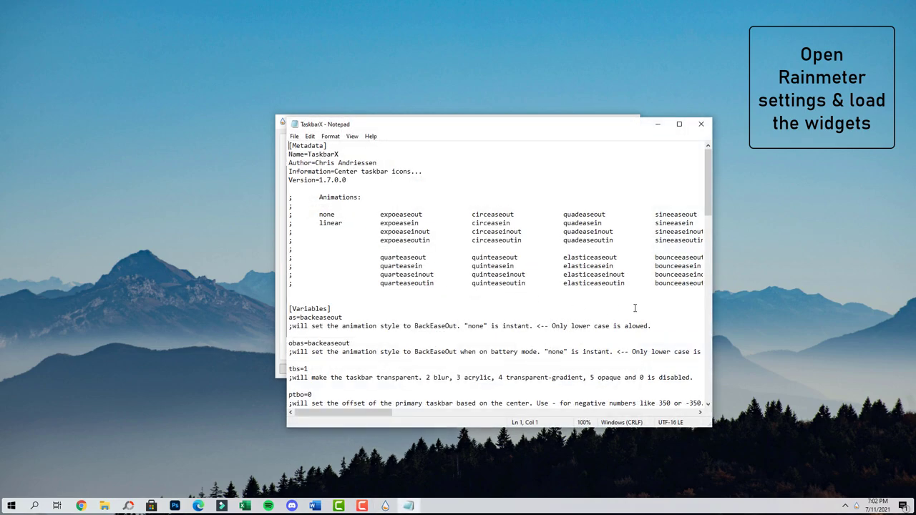
Set the taskbar style variable tbs to 0 in TaskbarX.ini, save the file and close it.
drag(709, 206, 711, 227)
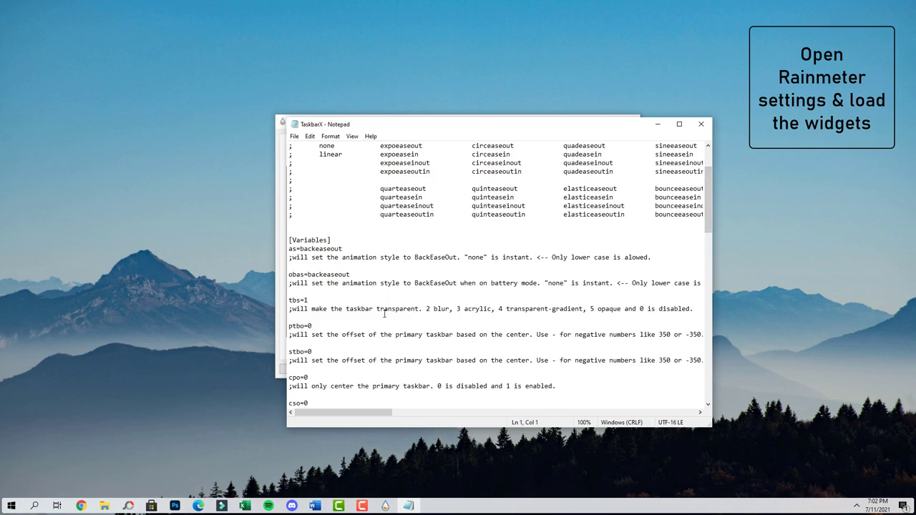
drag(311, 300, 305, 300)
text(0)
click(294, 136)
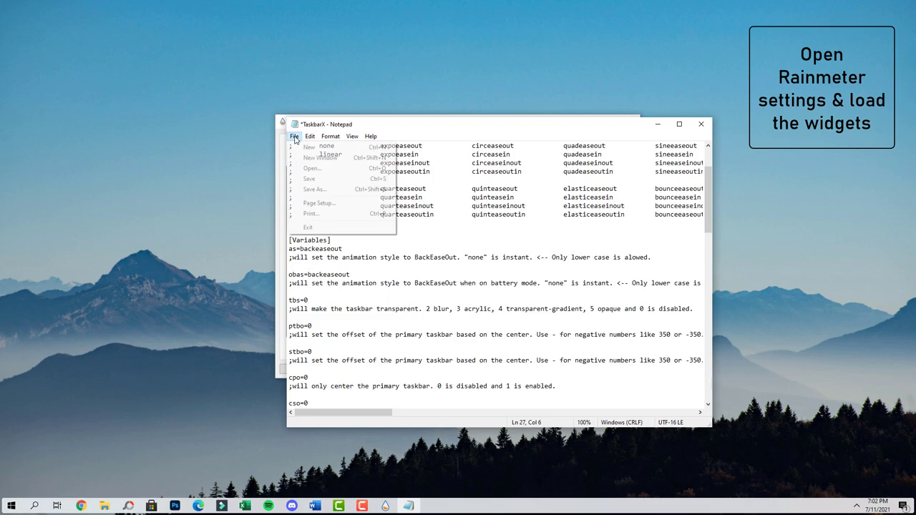
click(330, 180)
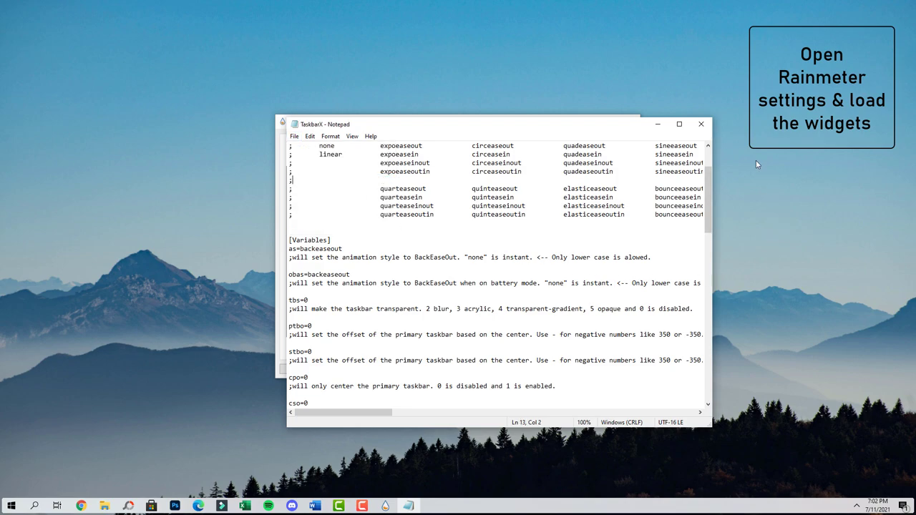
click(700, 124)
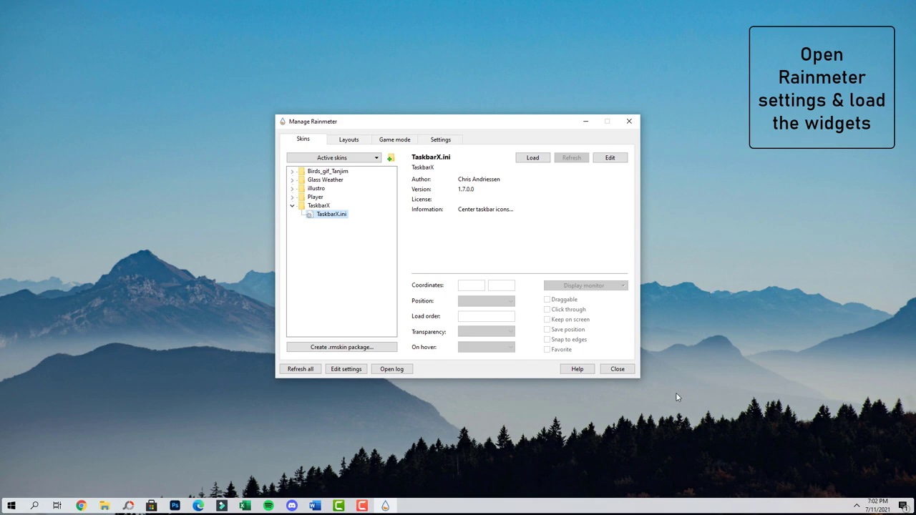
Refresh all Rainmeter skins and load TaskbarX.ini from the TaskbarX skin.
click(306, 371)
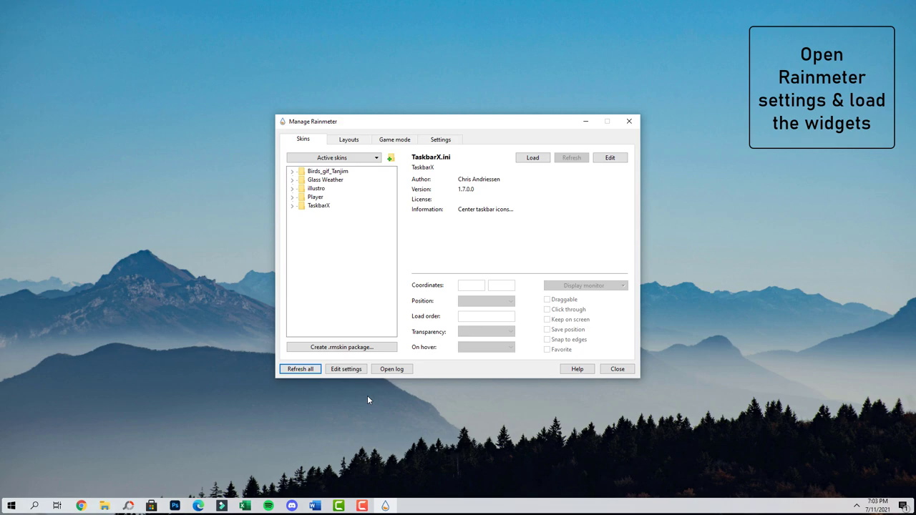
click(292, 206)
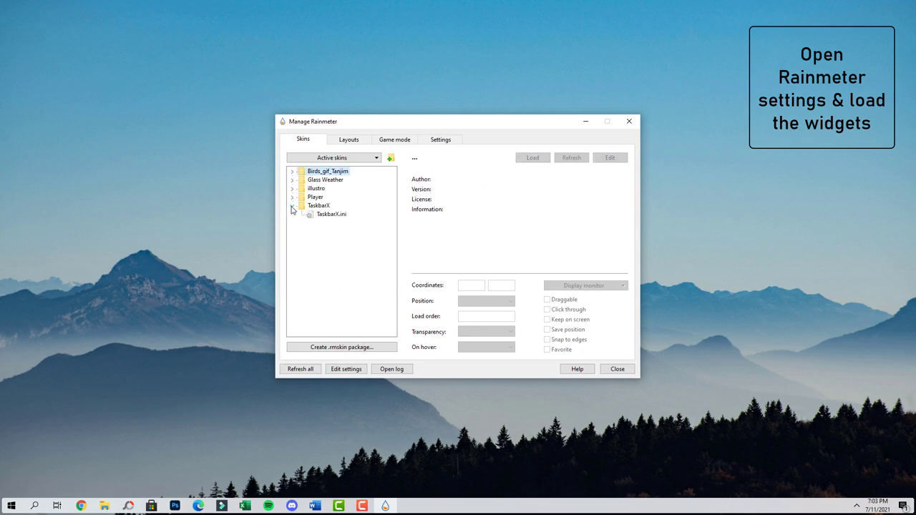
click(343, 216)
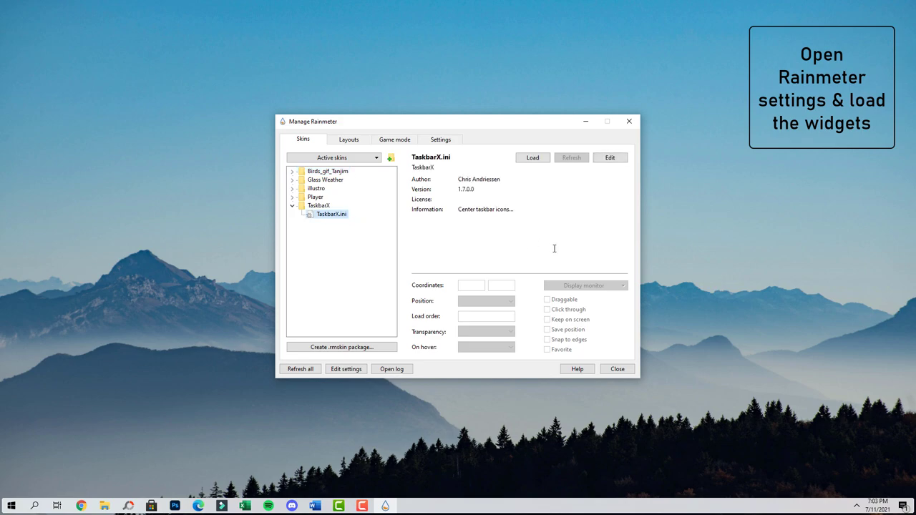
click(541, 159)
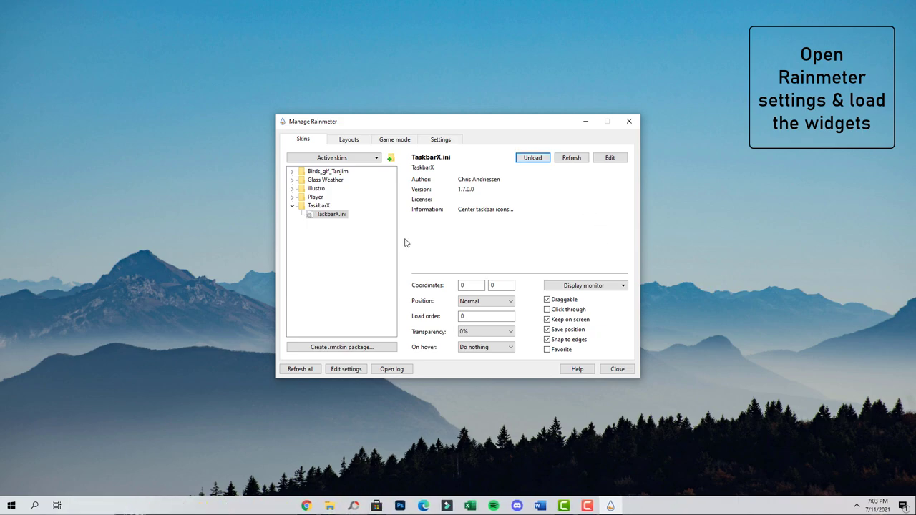
Load the Player skin's Song Info.ini, set its position to On desktop and move the widget to about coordinates 11, 35.
click(292, 199)
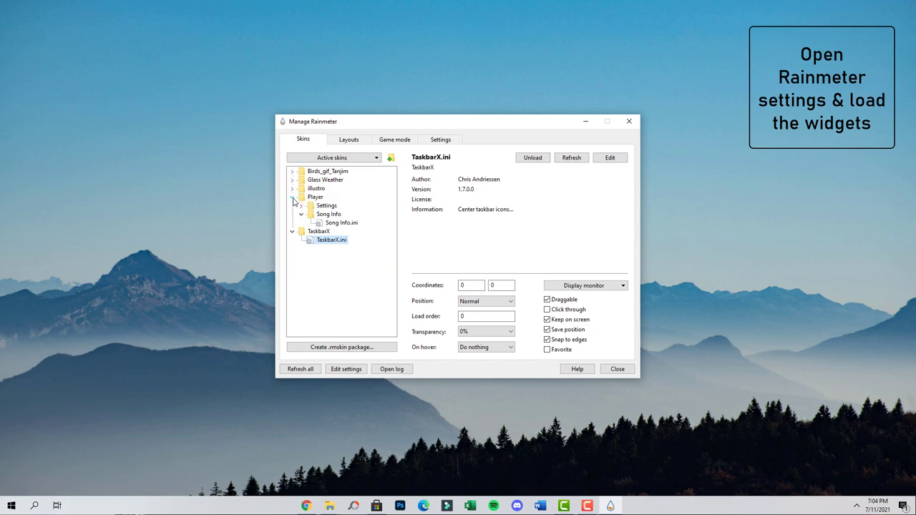
click(348, 224)
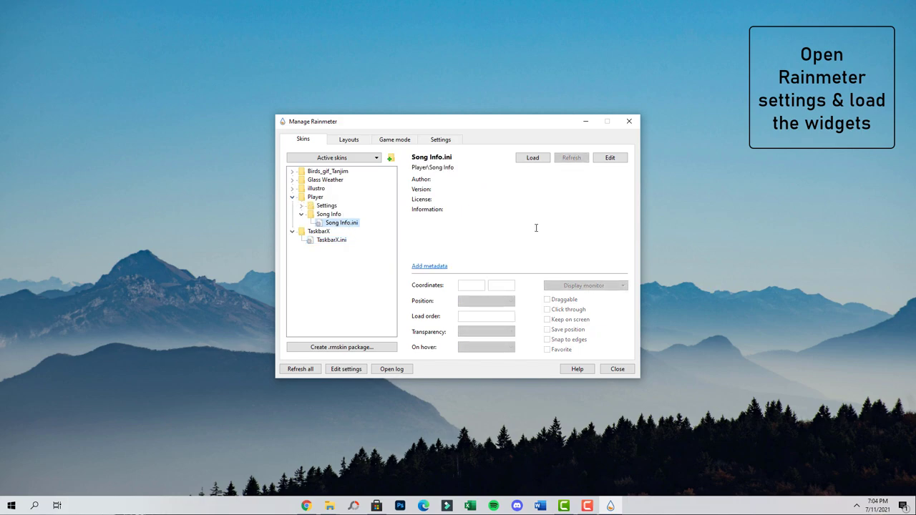
click(541, 158)
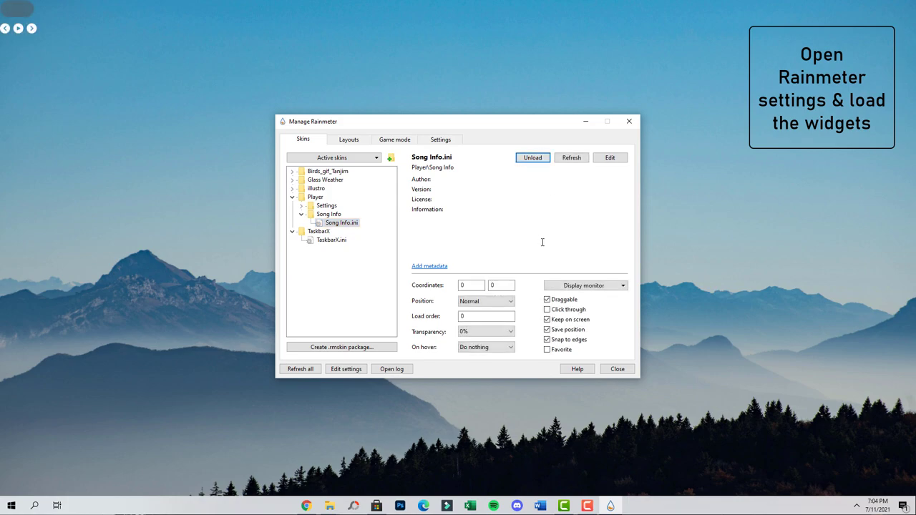
click(509, 302)
click(500, 315)
drag(21, 9, 27, 28)
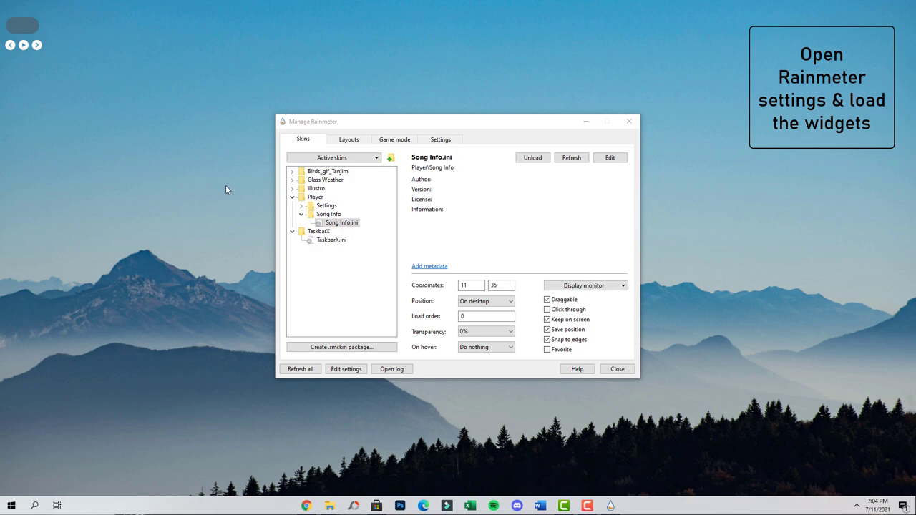
Load Weather Forecast.ini from the Glass Weather skin and set its position to On desktop.
click(293, 180)
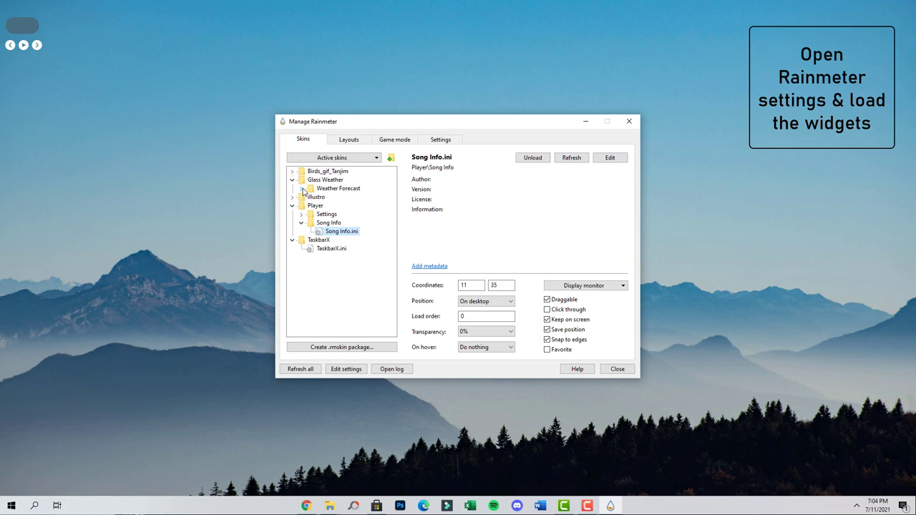
click(302, 189)
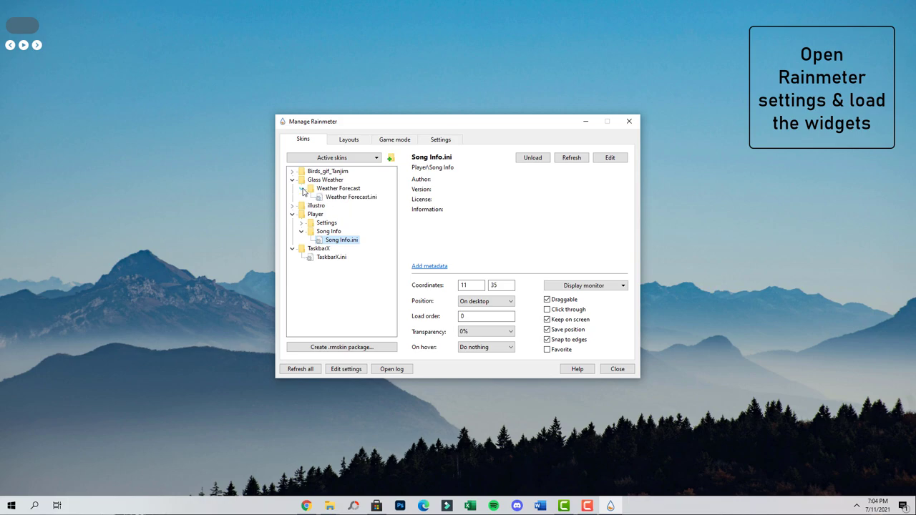
click(374, 198)
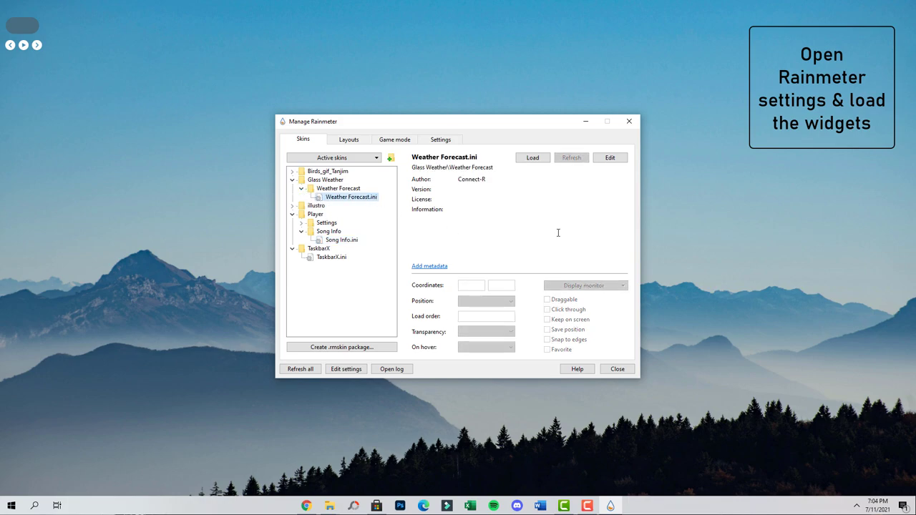
click(540, 159)
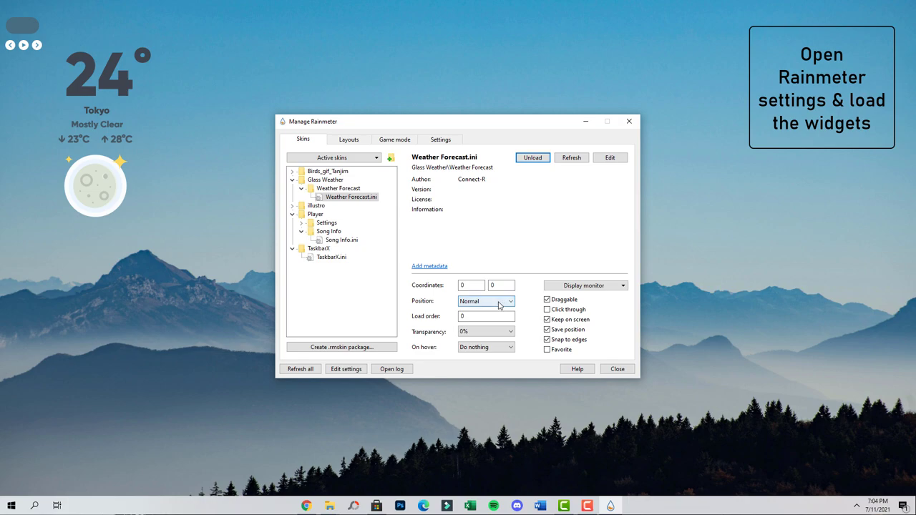
click(500, 303)
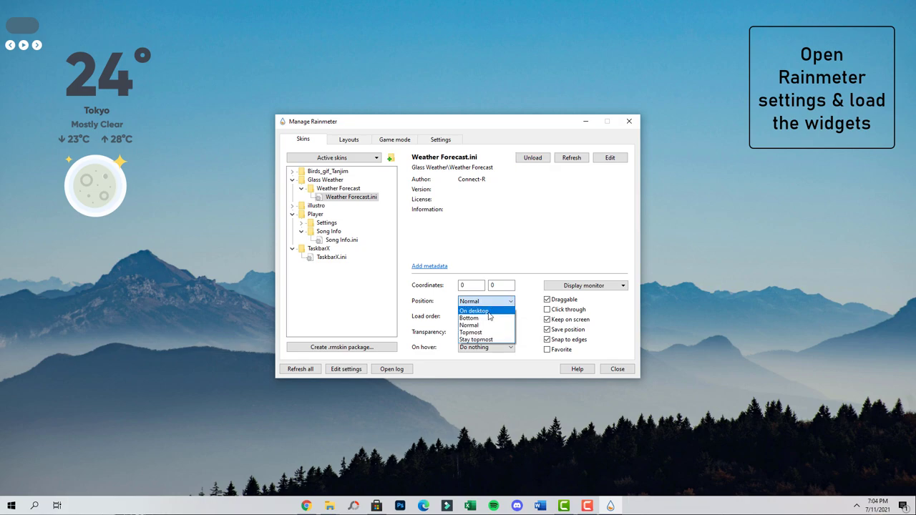
click(489, 312)
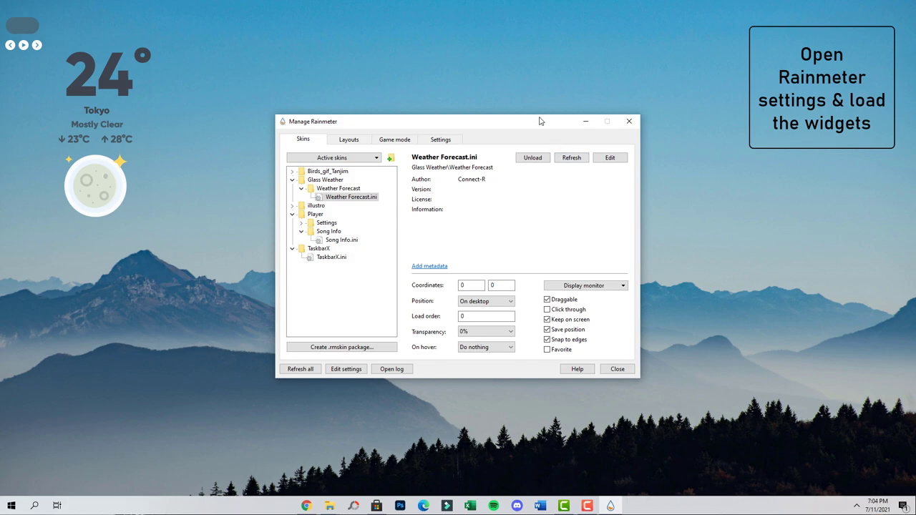
Move the weather widget to the middle of the desktop, at about coordinates 765, 253, shifting the Rainmeter manager out of the way.
drag(544, 121, 72, 345)
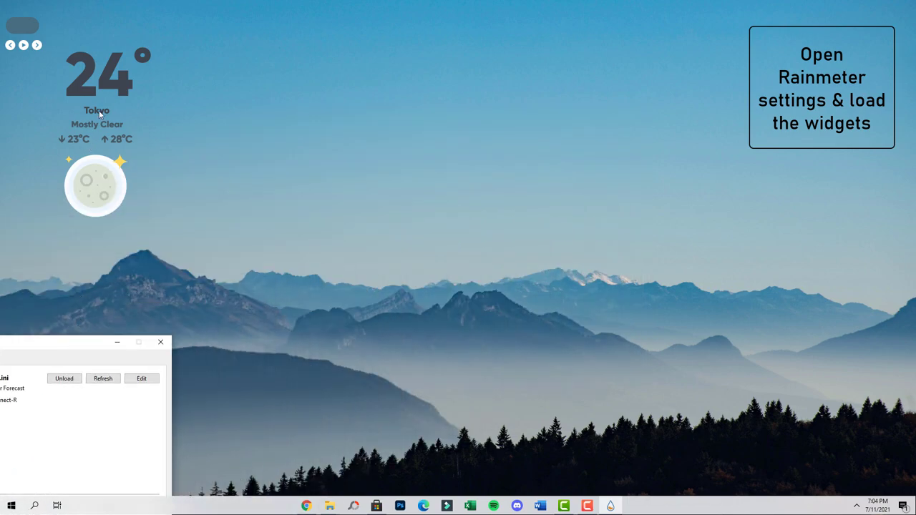
drag(123, 81, 209, 133)
drag(452, 211, 488, 202)
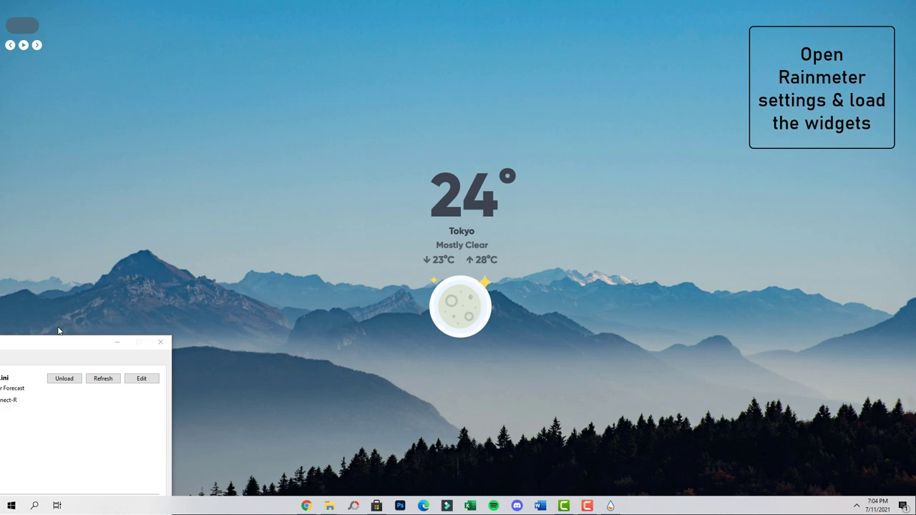
drag(58, 339, 783, 34)
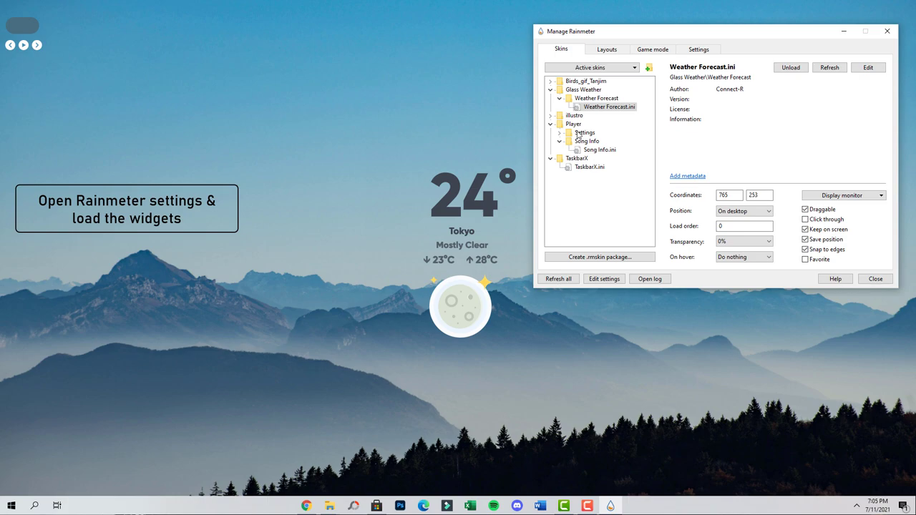
Load disco.ini from the Birds_gif_Tanjim skin and set its position to On desktop.
click(551, 82)
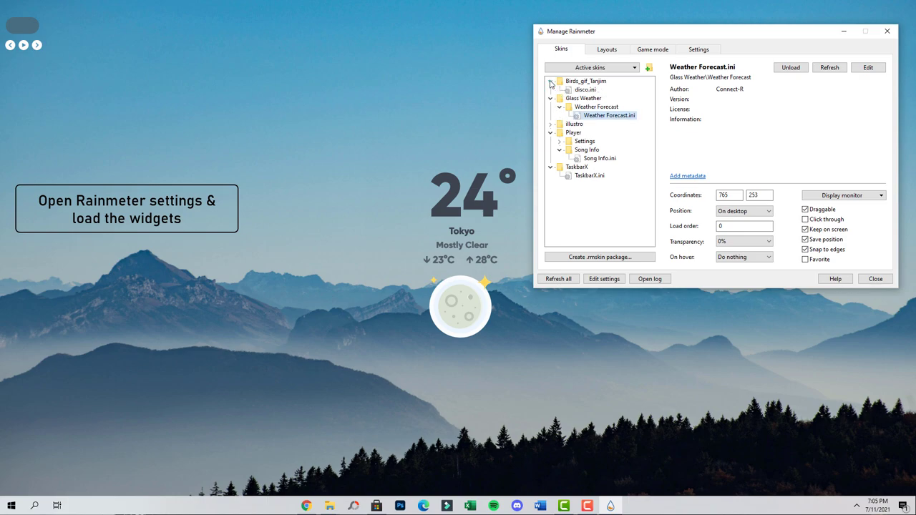
click(591, 92)
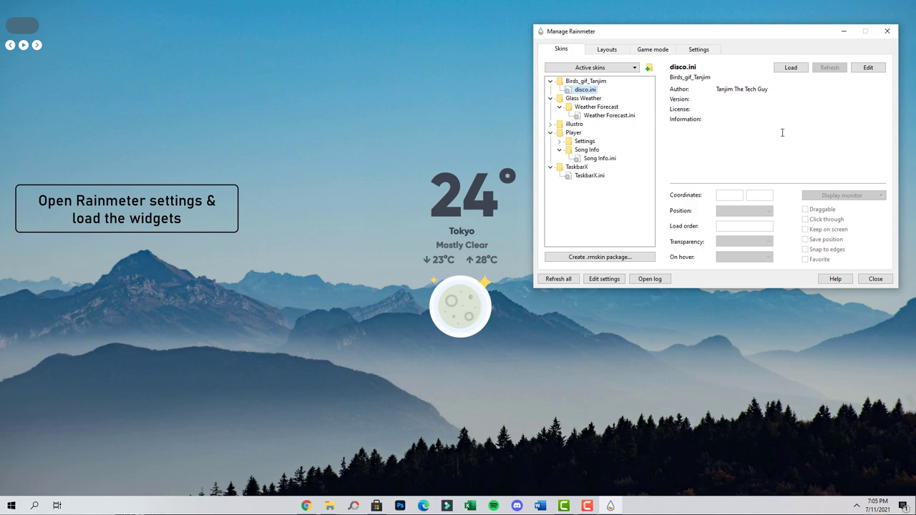
click(796, 68)
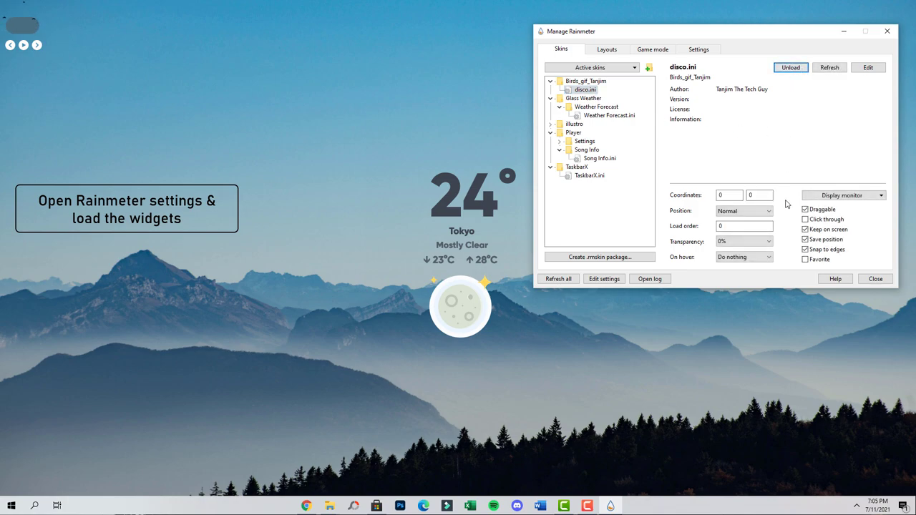
click(766, 212)
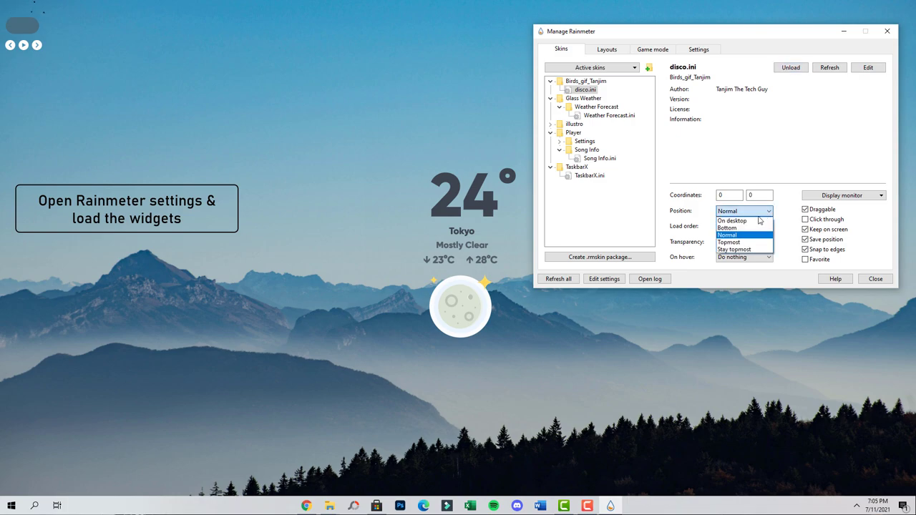
click(758, 223)
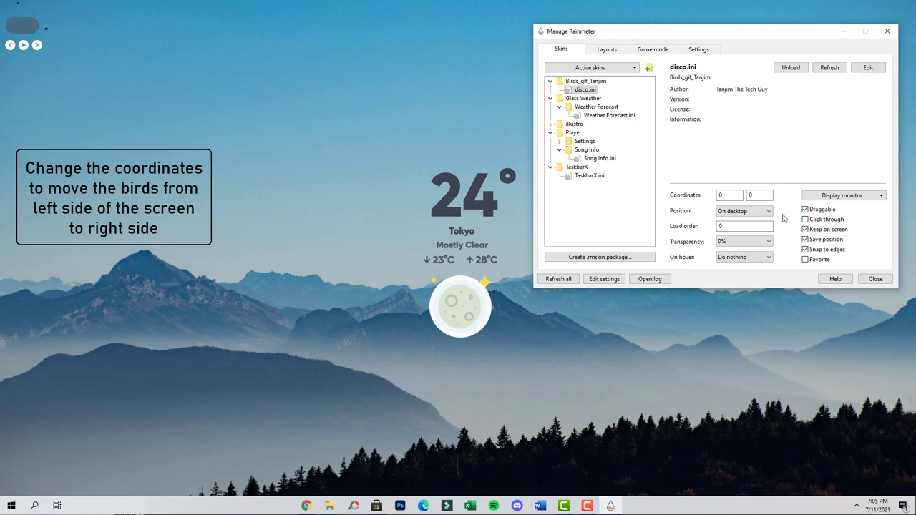
Set the birds skin's coordinates to 1600 and 800, and close the Rainmeter manager.
double_click(720, 195)
text(1600)
double_click(760, 195)
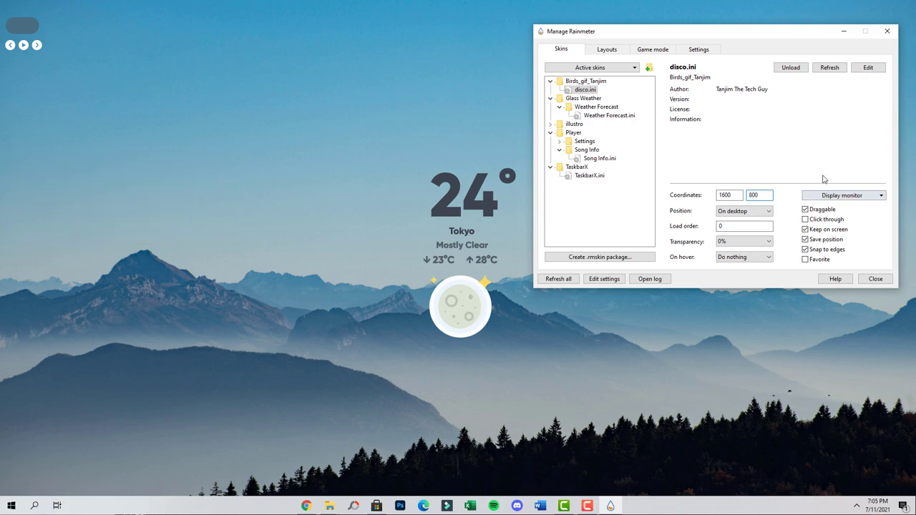
click(888, 32)
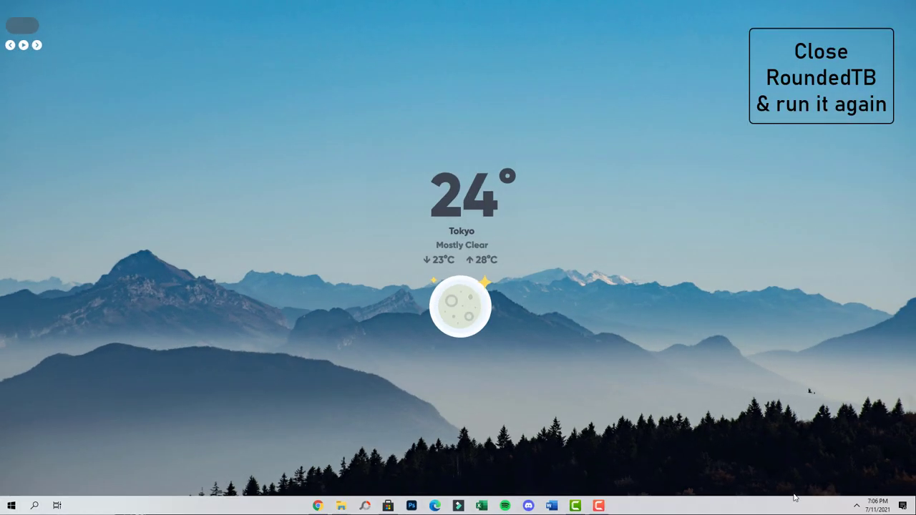
Quit RoundedTB from the notification area and launch it again through Windows search.
click(857, 506)
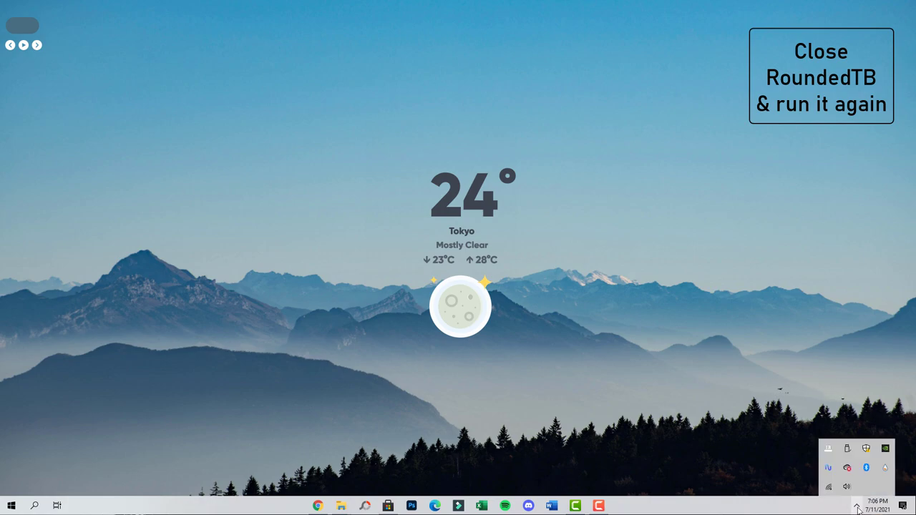
right_click(830, 451)
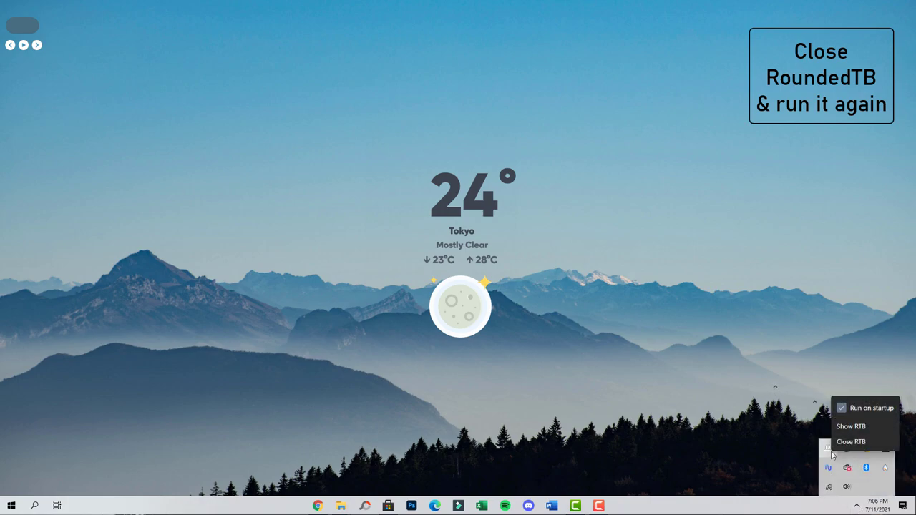
click(882, 443)
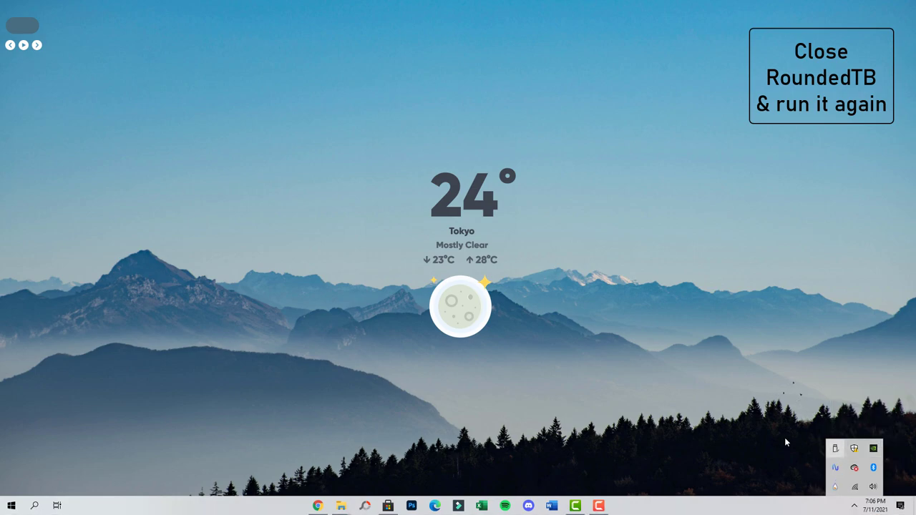
click(720, 450)
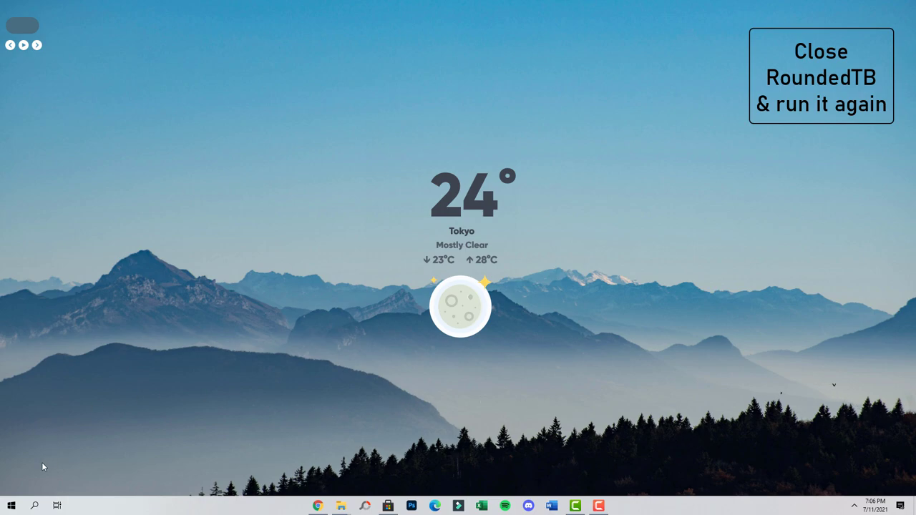
click(34, 505)
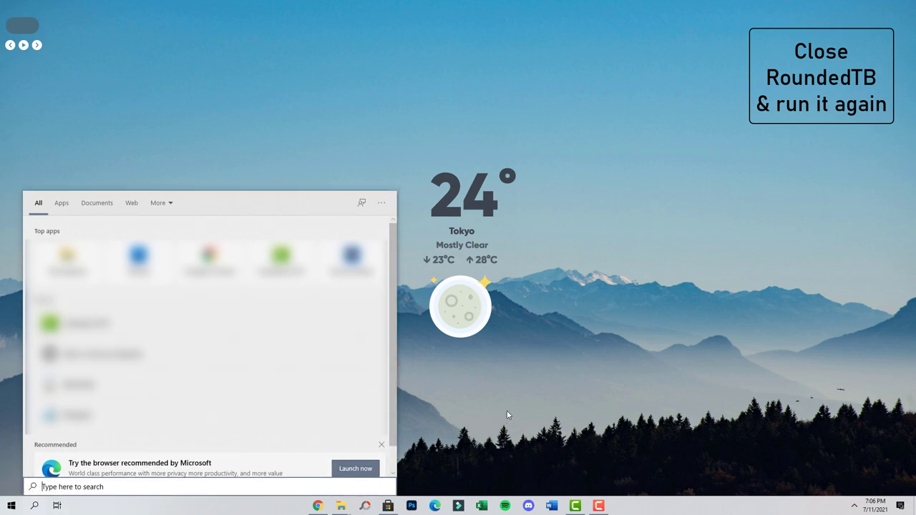
text(rou)
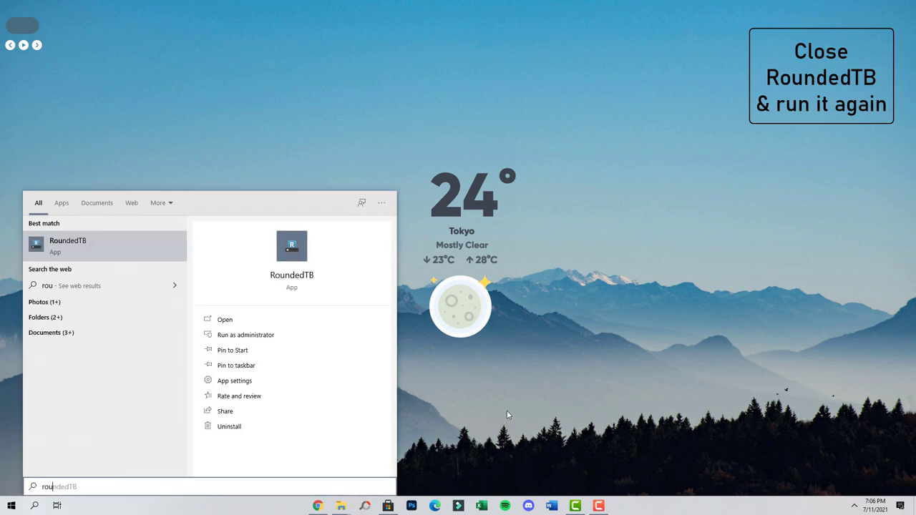
click(88, 240)
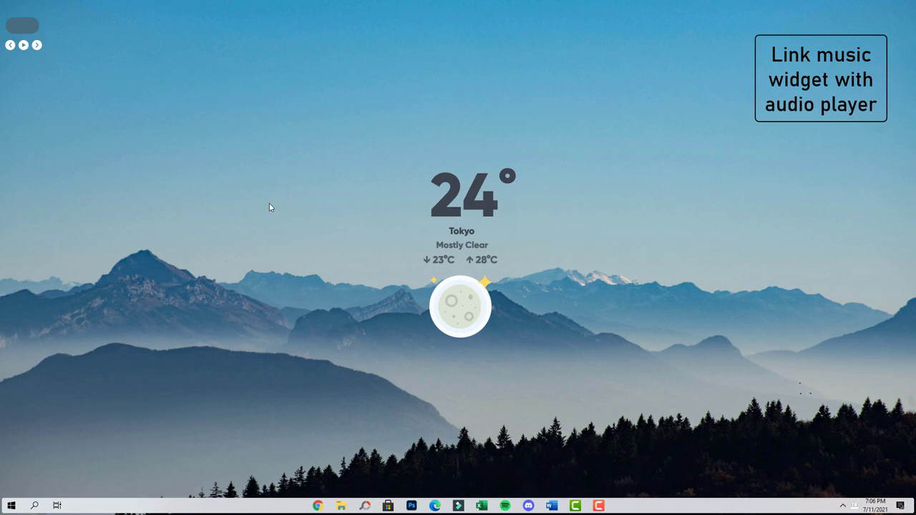
Open the Player skin's Settings.ini from the music widget and choose AIMP as its media player.
right_click(26, 26)
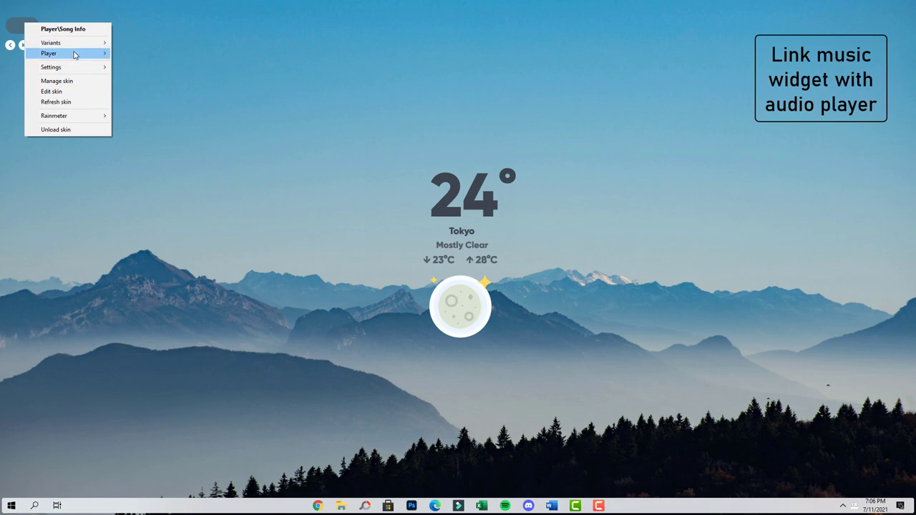
mouse_move(74, 54)
mouse_move(148, 54)
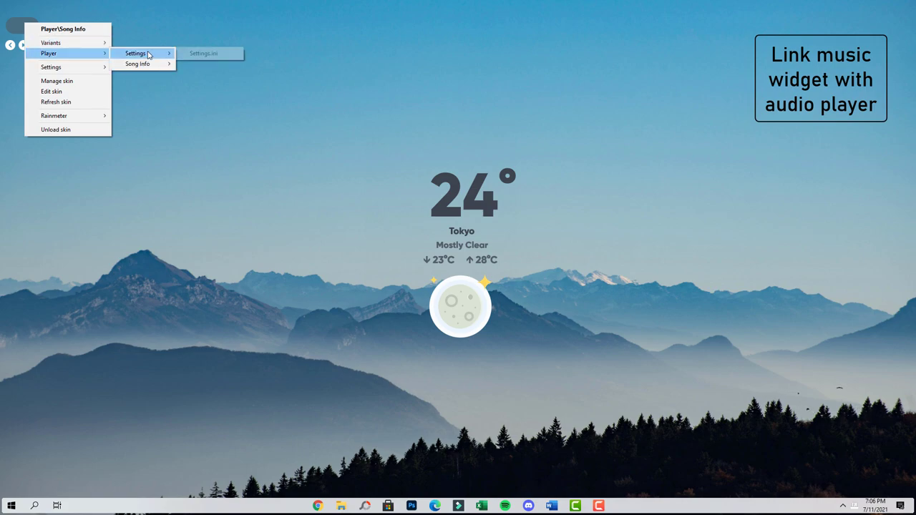
click(230, 56)
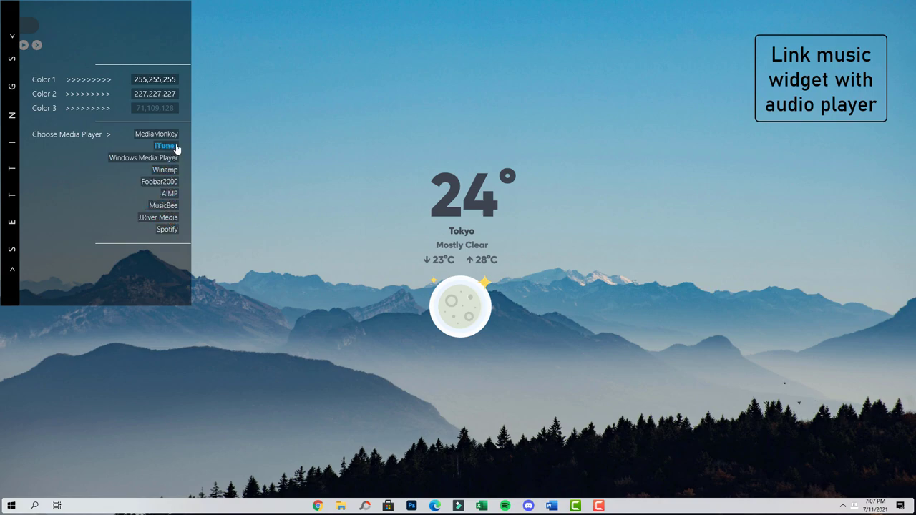
click(172, 194)
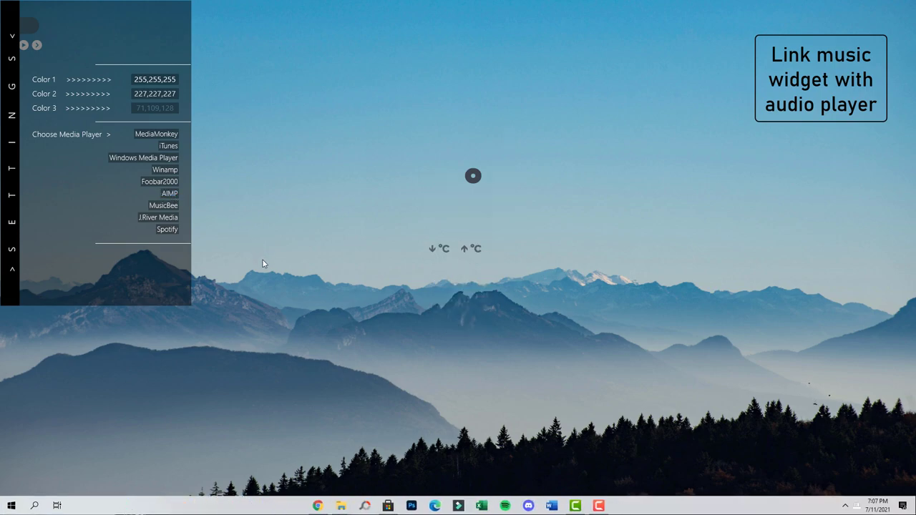
Unload the music player's settings skin from the desktop.
right_click(159, 273)
click(204, 375)
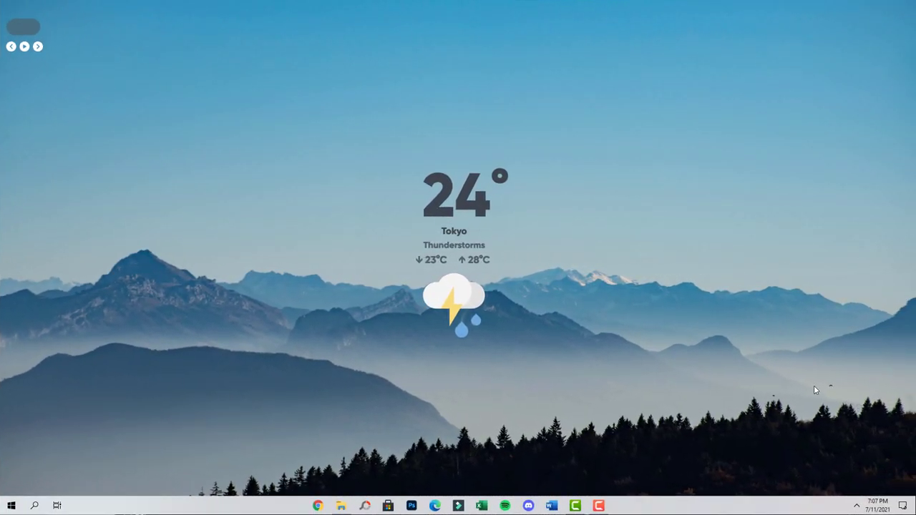
Show RoundedTB from the notification area, reapply its margin of 4 and corner radius of 5 to the taskbar, and close its window.
click(857, 507)
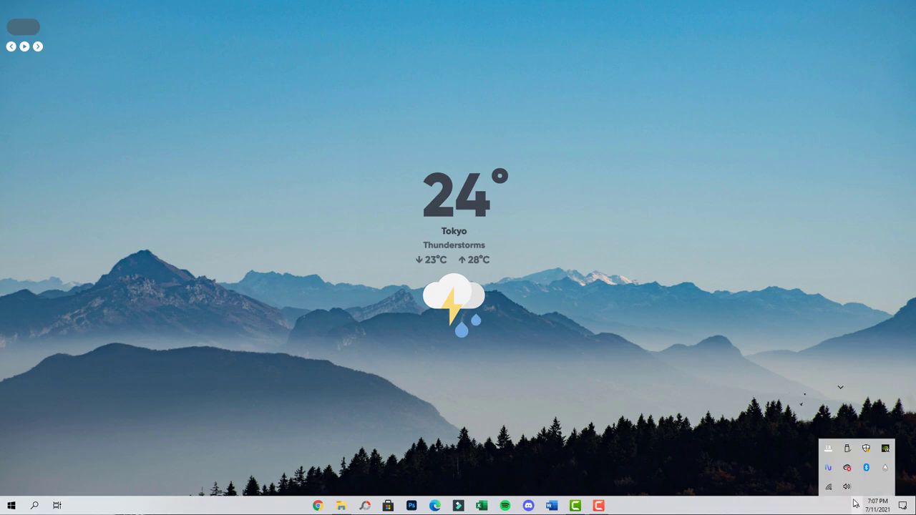
right_click(831, 457)
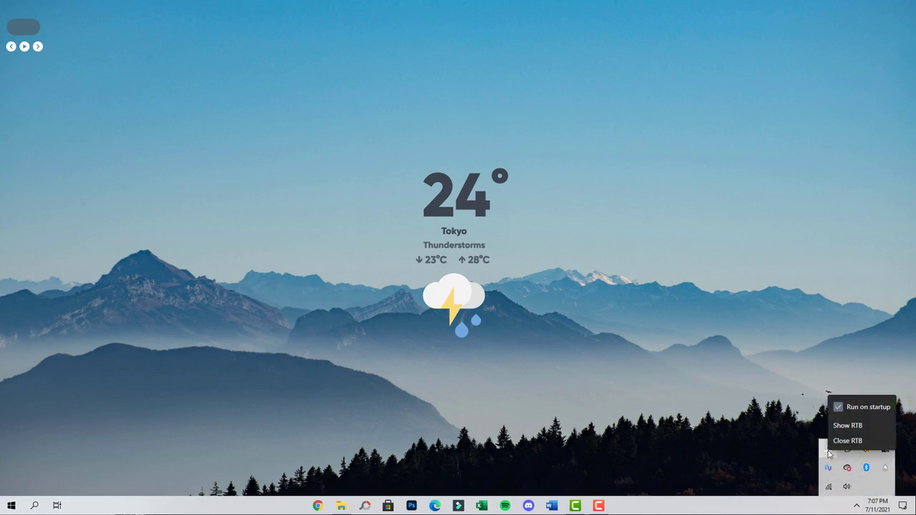
click(848, 426)
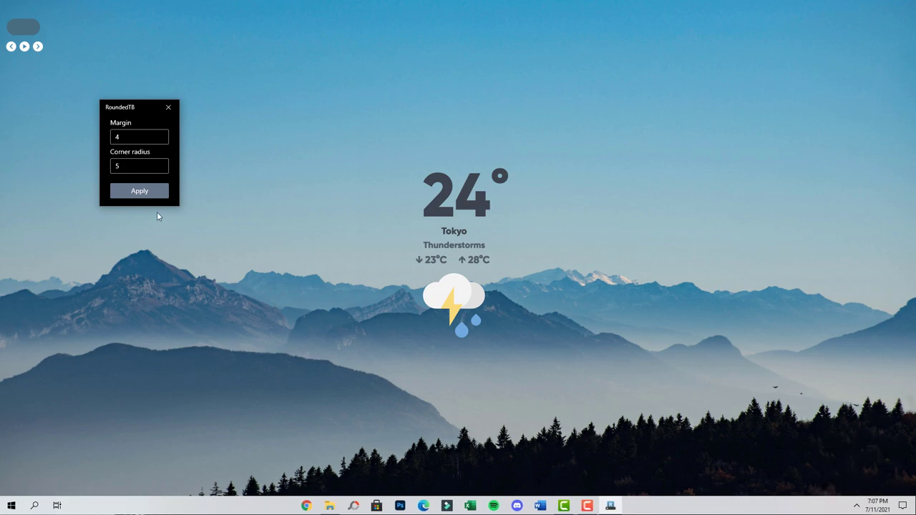
click(148, 195)
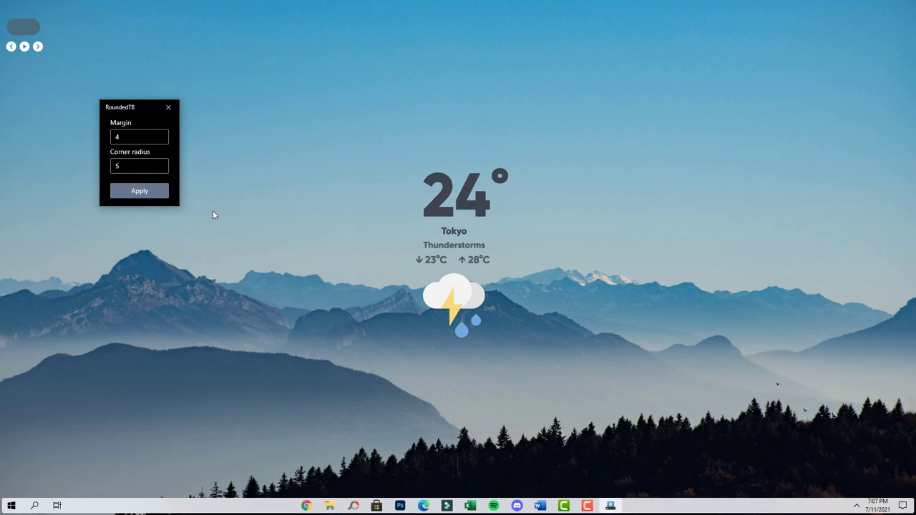
click(175, 108)
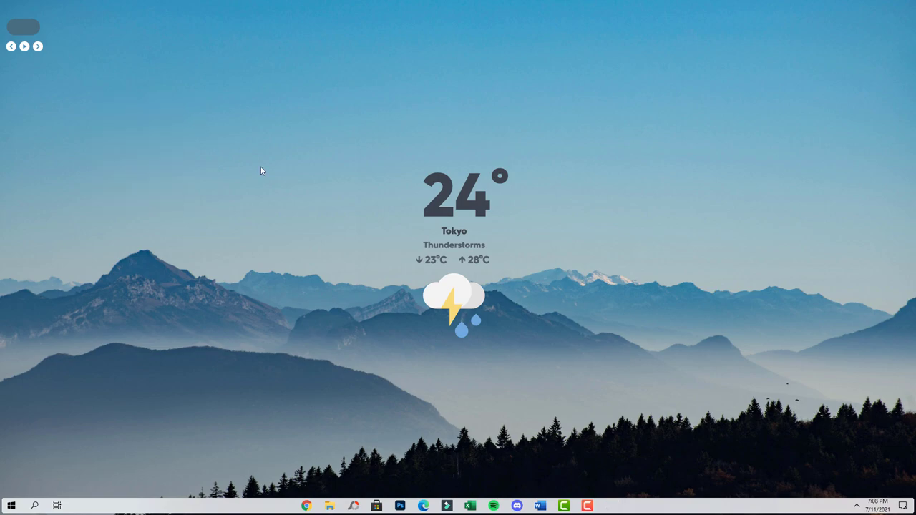